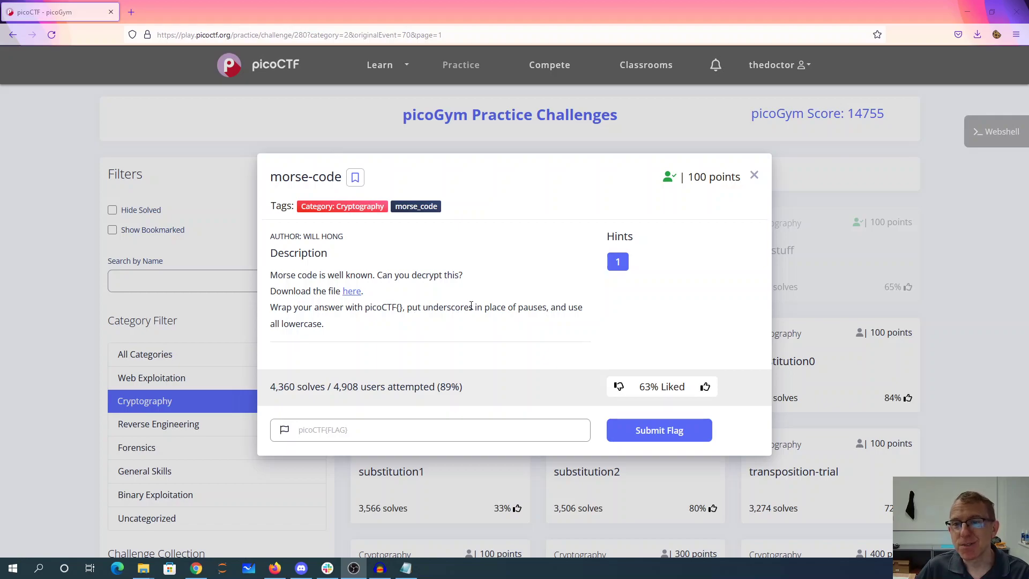
Reveal the hint recommending Audacity and download the challenge audio morse_chal(1).wav.
{"action": "left_click", "coordinate": [617, 263]}
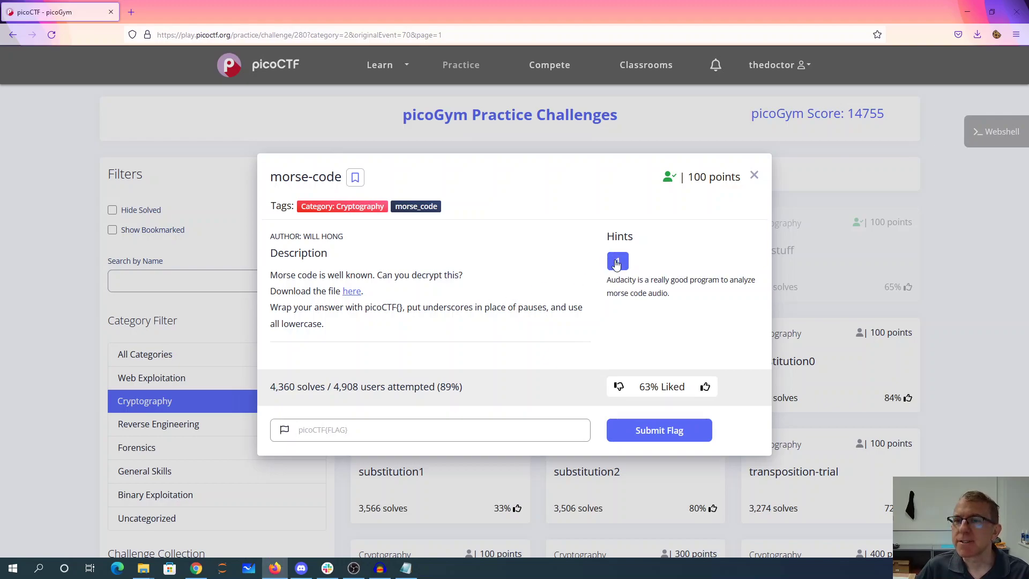
{"action": "left_click", "coordinate": [353, 292]}
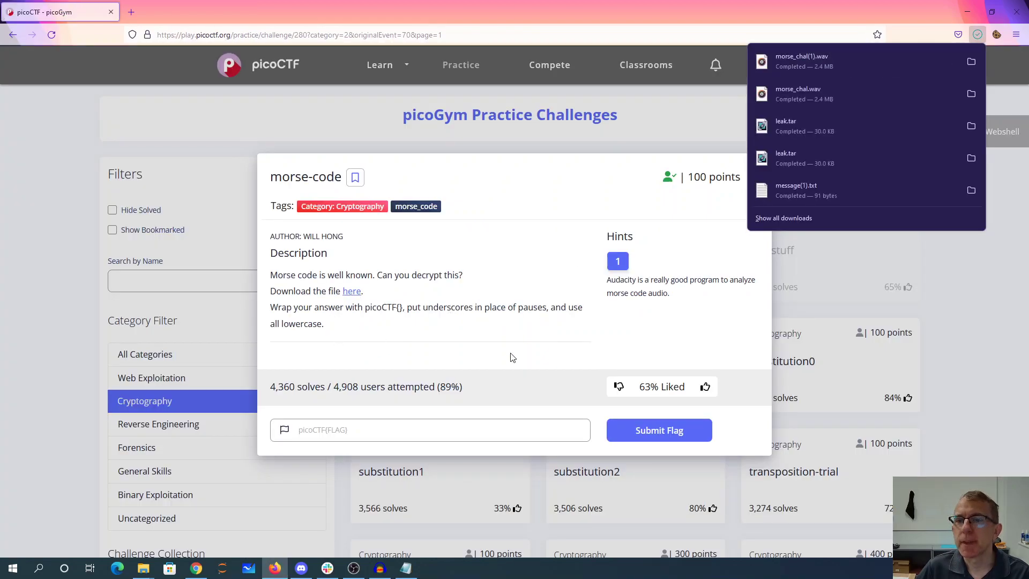
Open morse_chal(1).wav in Audacity with the default import, then play and stop it.
{"action": "left_click", "coordinate": [380, 568]}
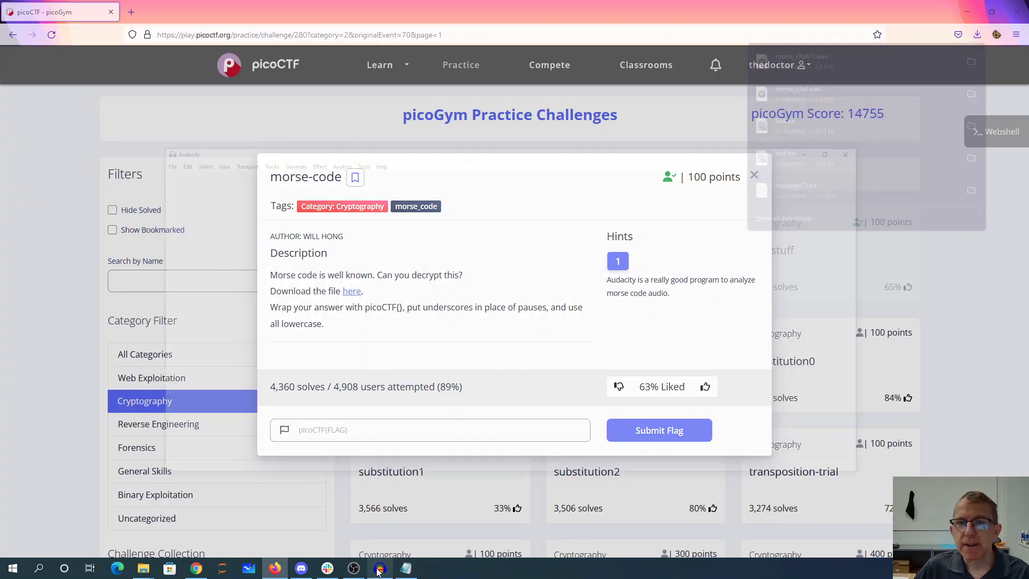
{"action": "left_click", "coordinate": [123, 72]}
{"action": "left_click", "coordinate": [139, 95]}
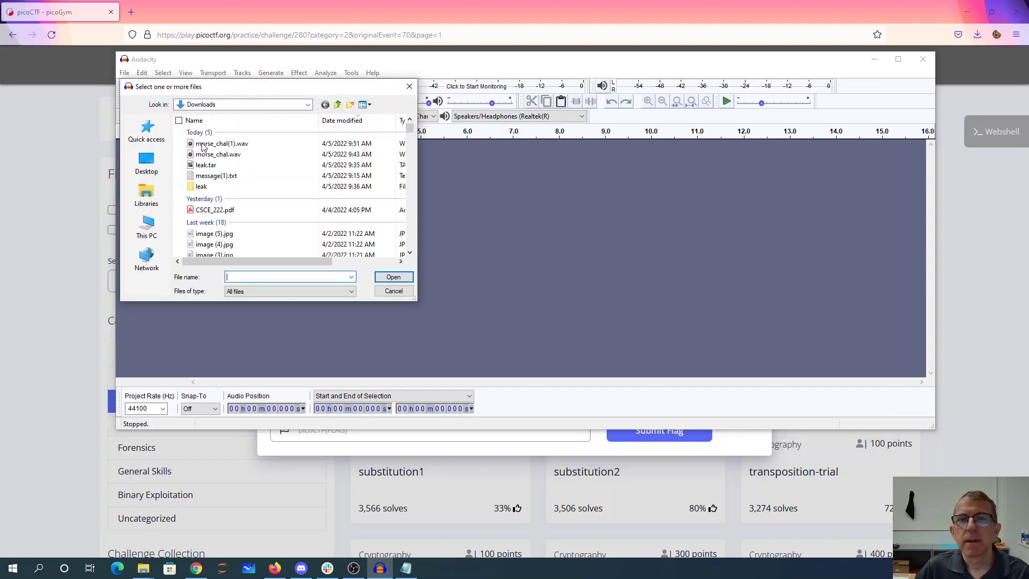
{"action": "double_click", "coordinate": [202, 149]}
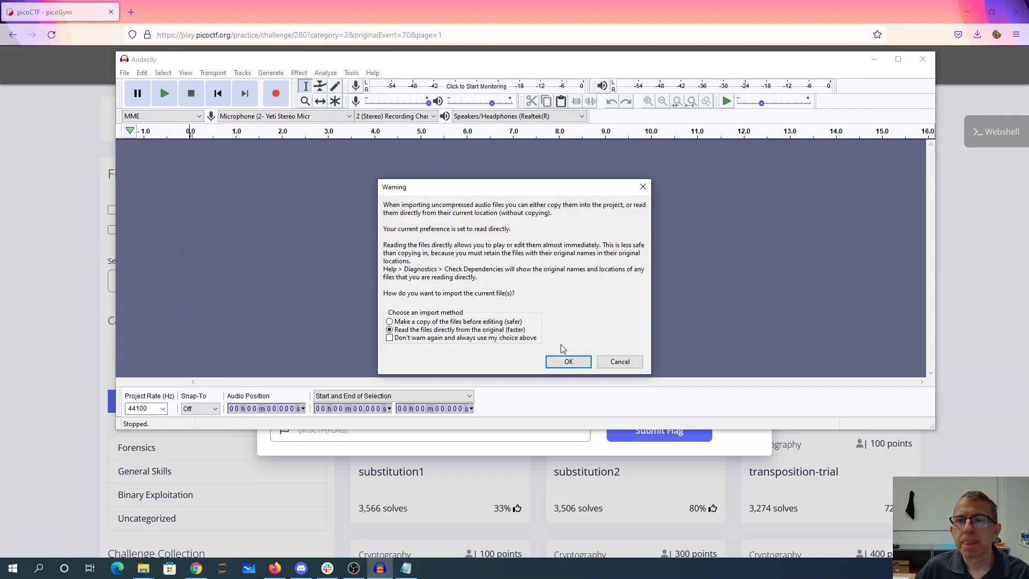
{"action": "left_click", "coordinate": [564, 361]}
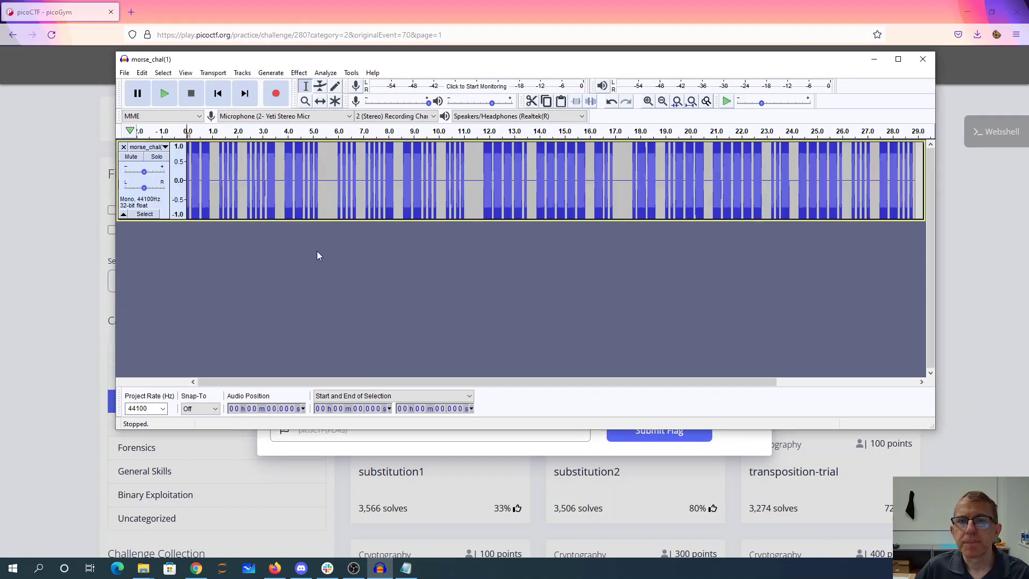
{"action": "left_click", "coordinate": [164, 93]}
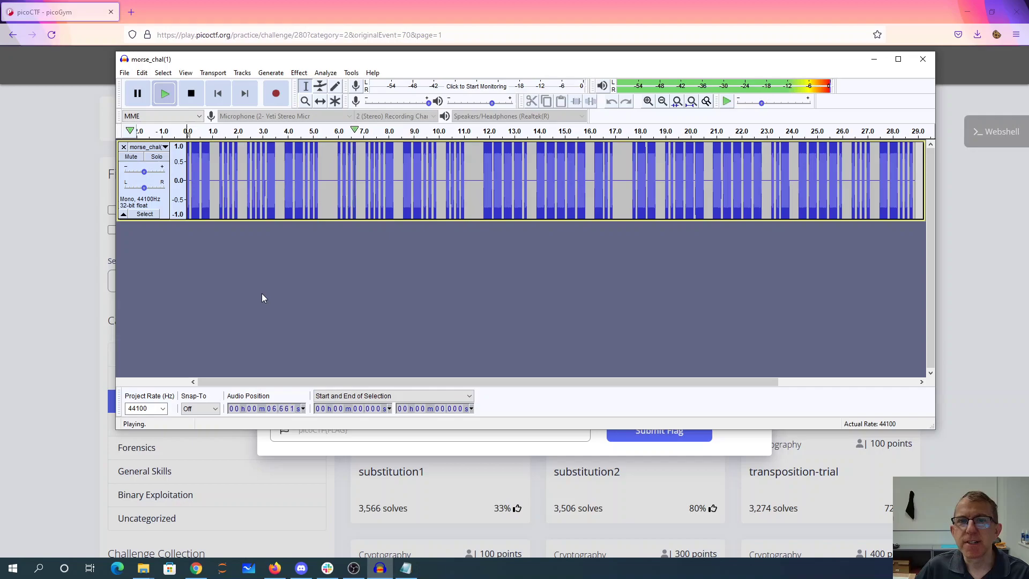
{"action": "left_click", "coordinate": [192, 94]}
Search 'morse code translator' in a new tab and open MorseCode.World's Morse Code Translator.
{"action": "left_click", "coordinate": [131, 12]}
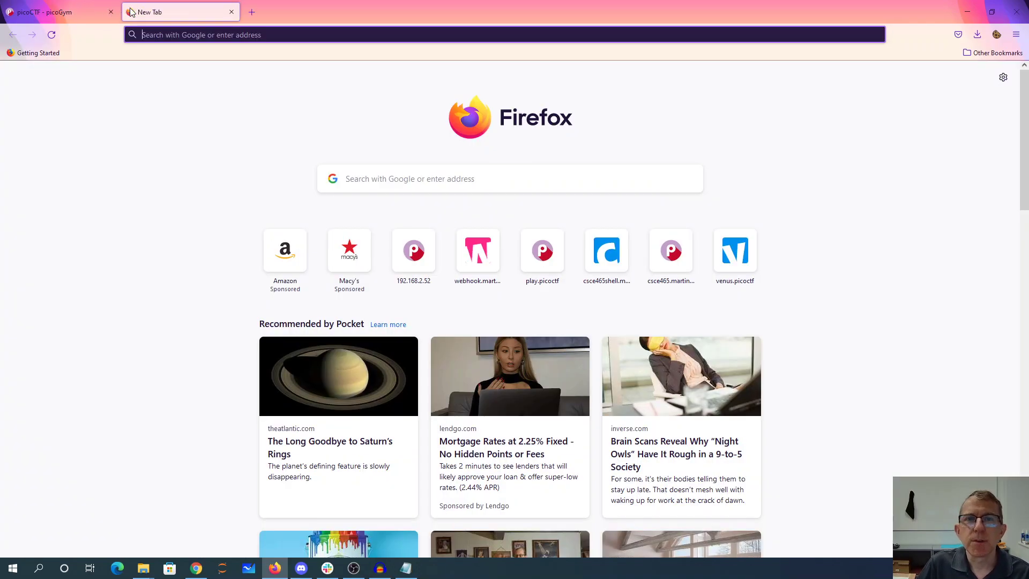
{"action": "type", "text": "morse"}
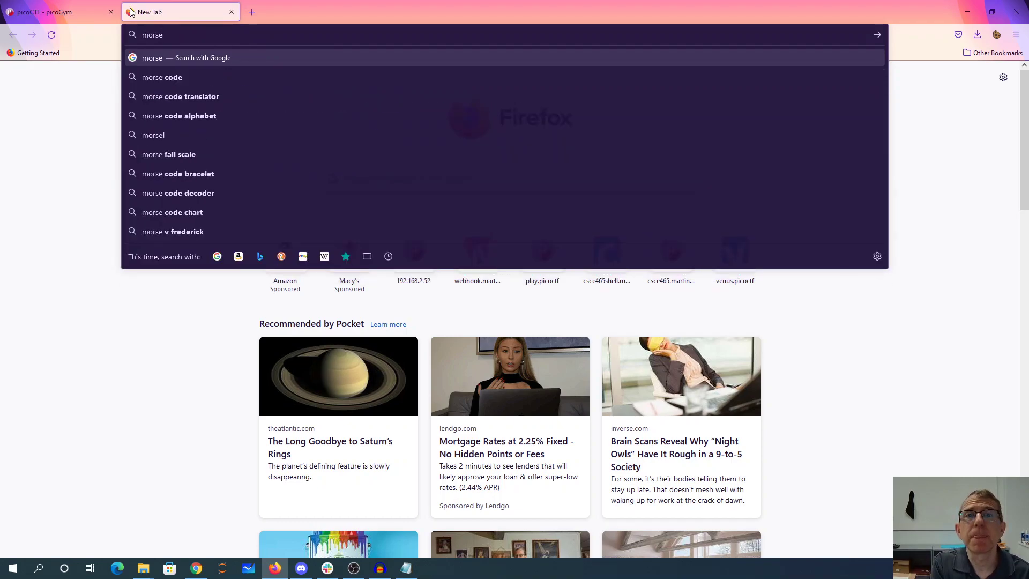
{"action": "type", "text": " code translator"}
{"action": "key", "text": "Return"}
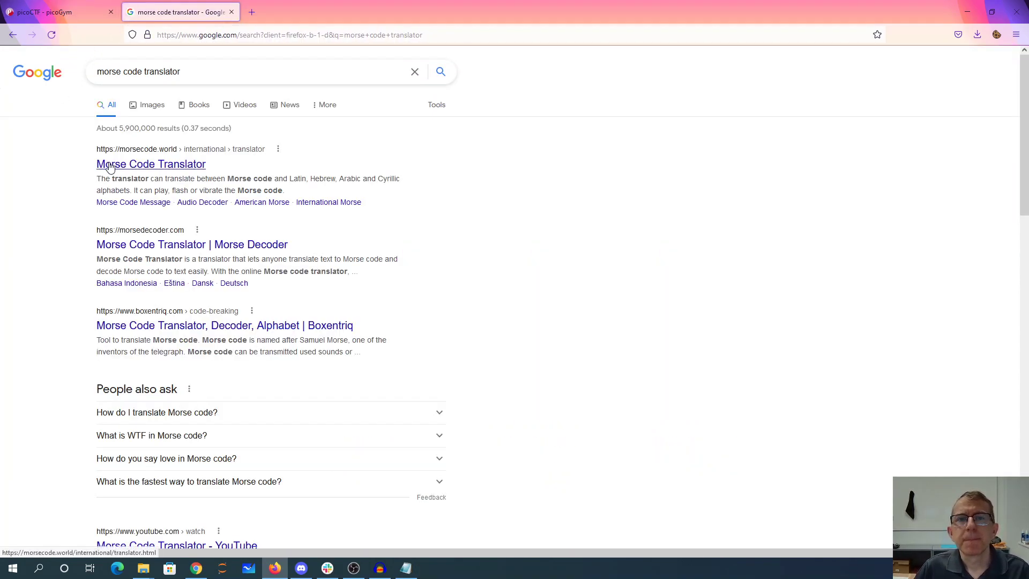
{"action": "left_click", "coordinate": [113, 166]}
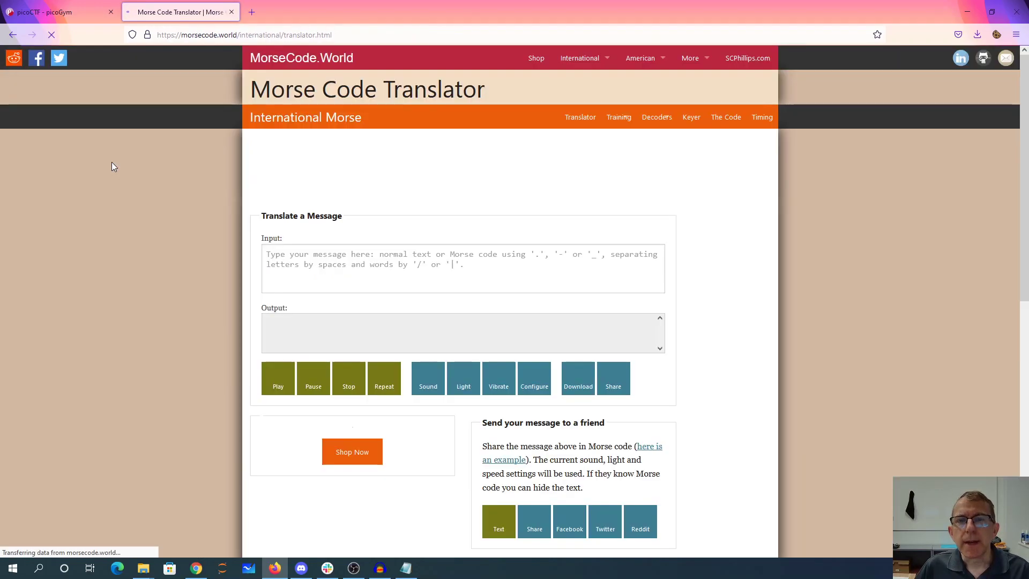
Place Audacity beside the translator and enter the first Morse letters .-- .... ....-.
{"action": "left_click", "coordinate": [380, 568]}
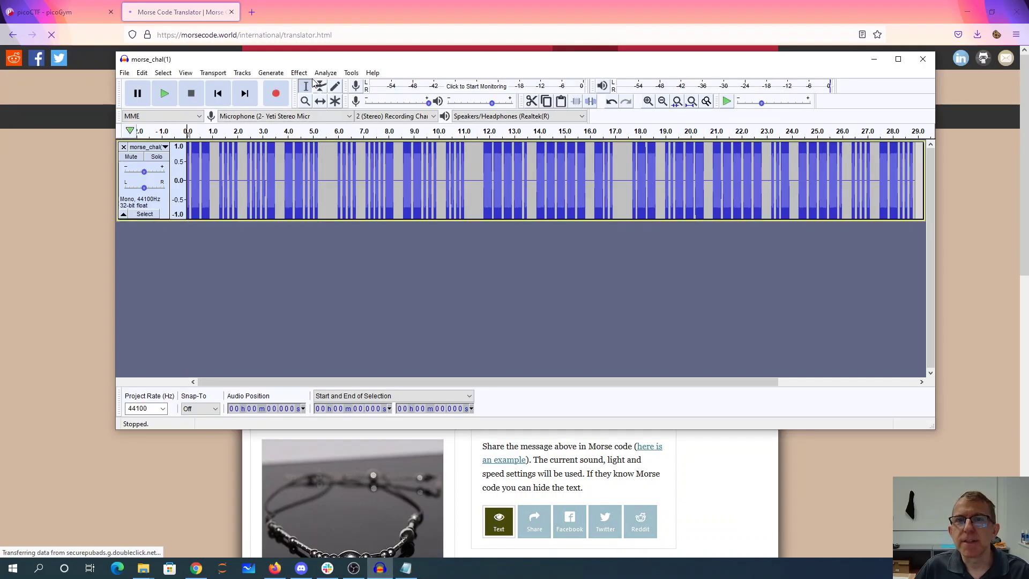
{"action": "left_click_drag", "start_coordinate": [299, 62], "coordinate": [810, 110]}
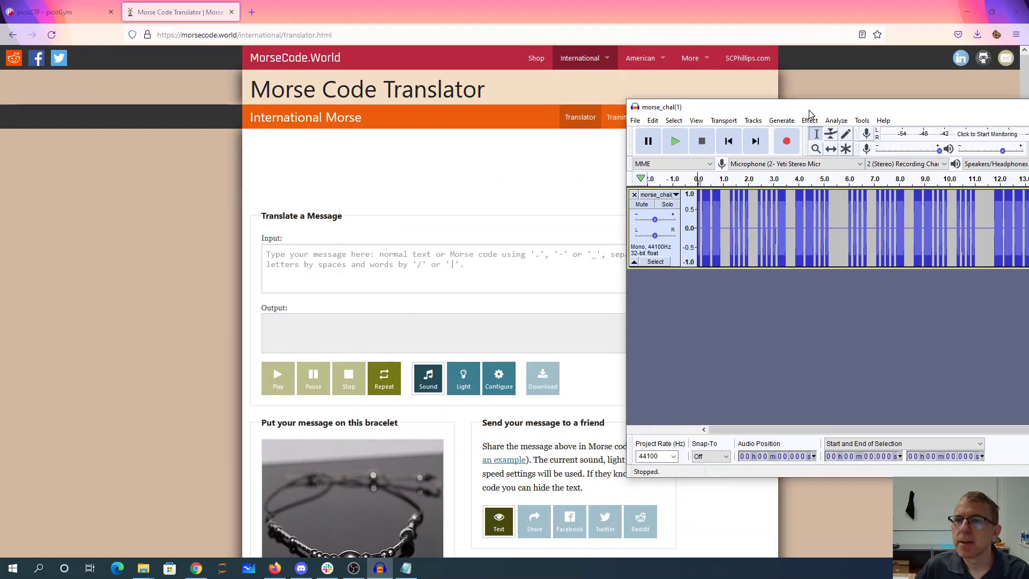
{"action": "left_click", "coordinate": [319, 269]}
{"action": "type", "text": ".--"}
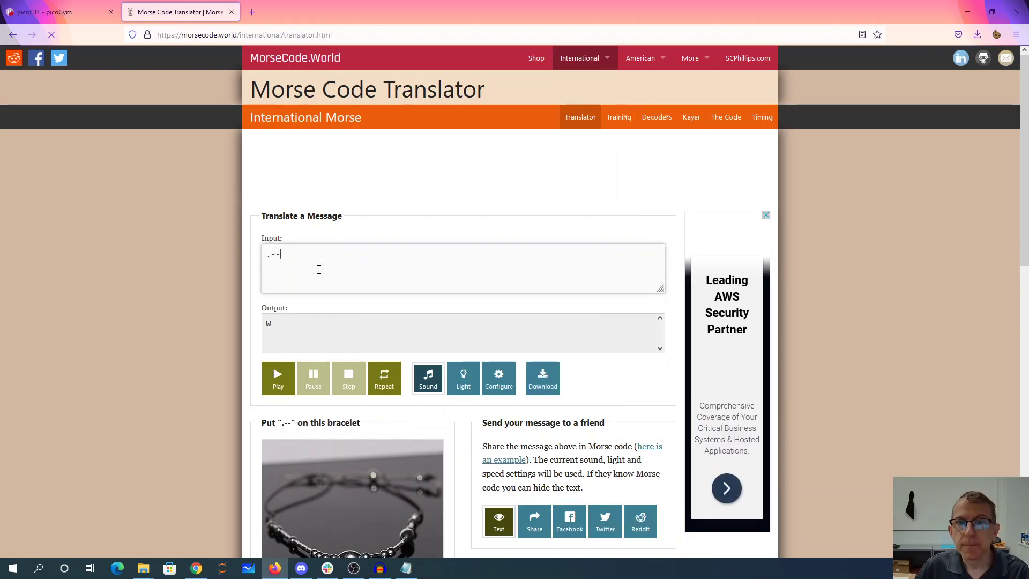
{"action": "left_click", "coordinate": [406, 568]}
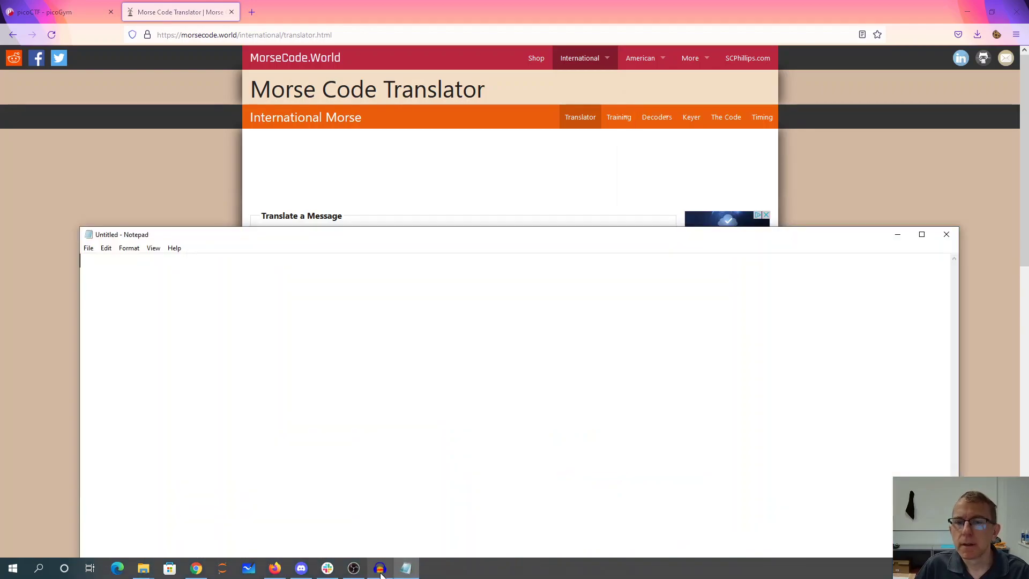
{"action": "left_click", "coordinate": [380, 569]}
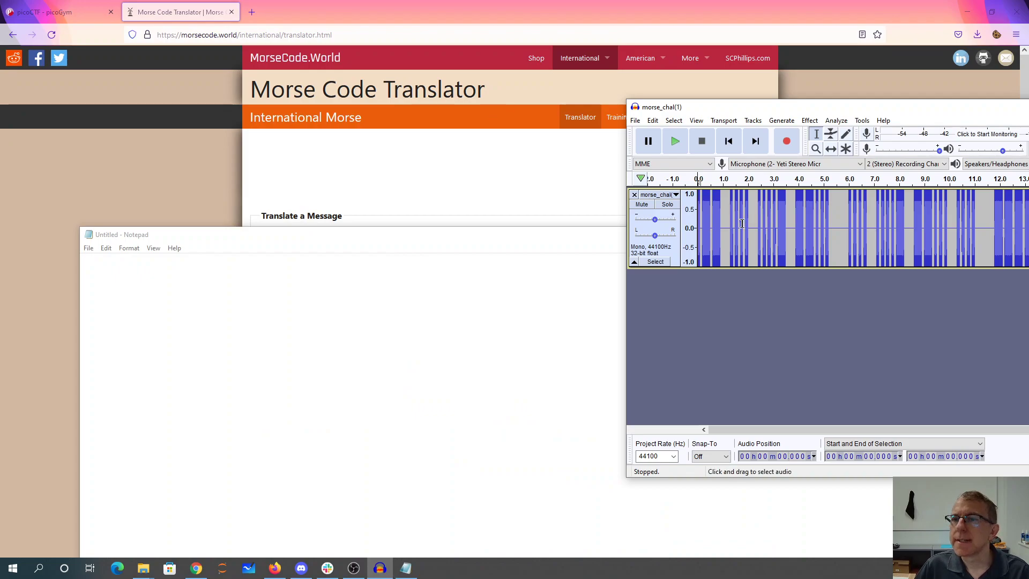
{"action": "left_click", "coordinate": [446, 221]}
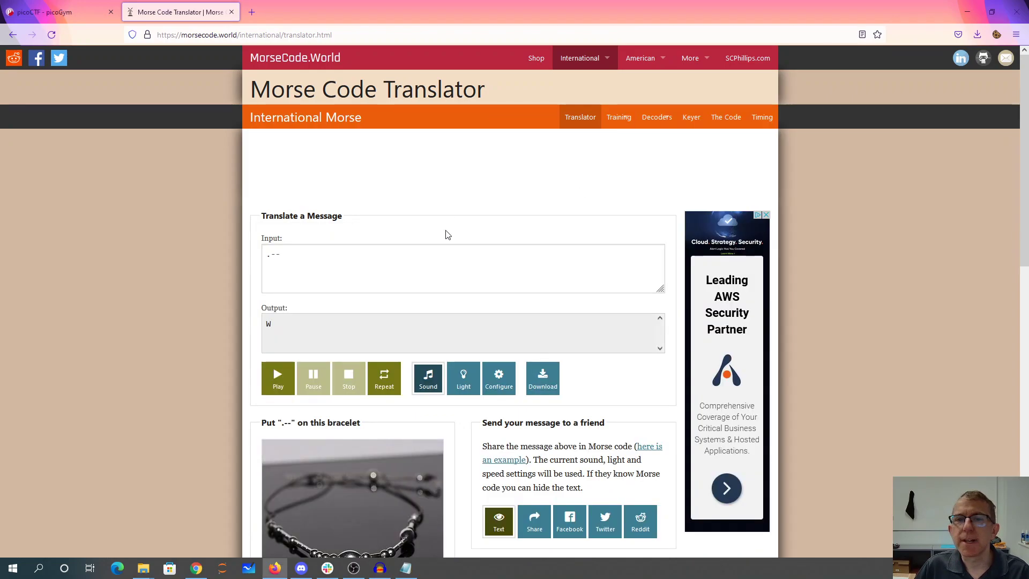
{"action": "left_click", "coordinate": [319, 259]}
{"action": "type", "text": ".-- .... "}
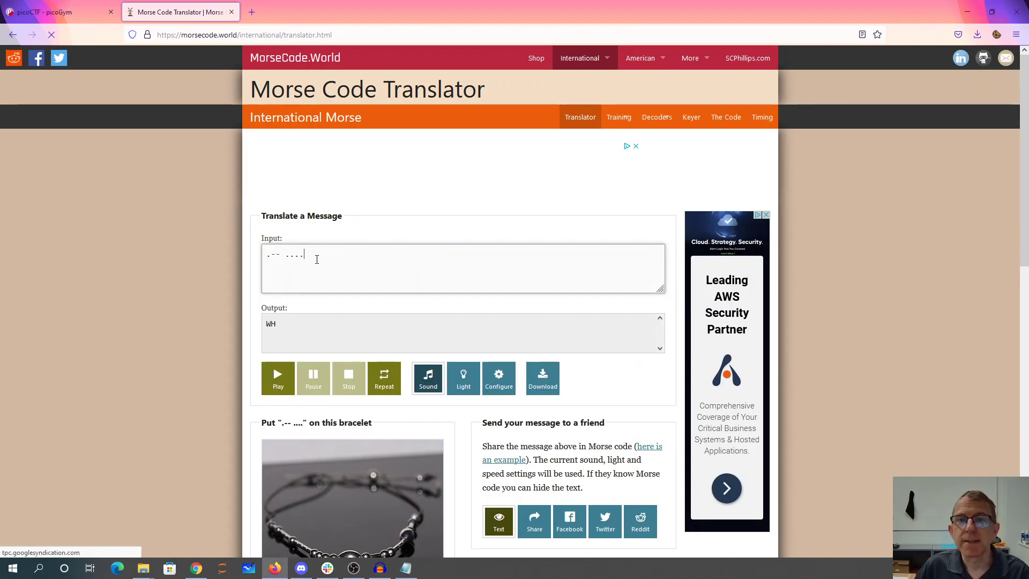
{"action": "type", "text": "....-"}
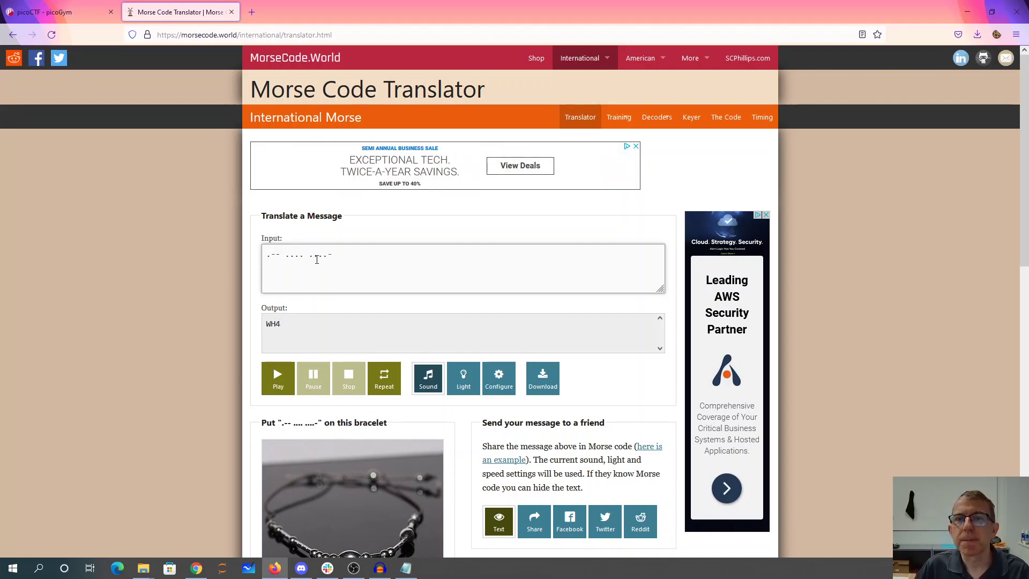
Read the next letters from the waveform and add --... and .... to the Morse input.
{"action": "left_click", "coordinate": [375, 569]}
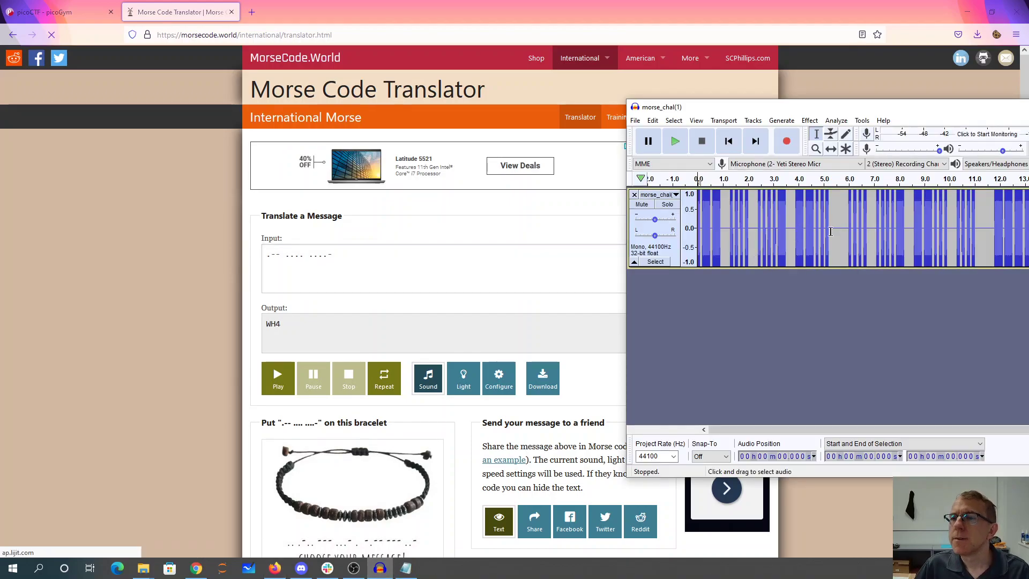
{"action": "left_click", "coordinate": [347, 254]}
{"action": "left_click", "coordinate": [347, 254]}
{"action": "type", "text": "--."}
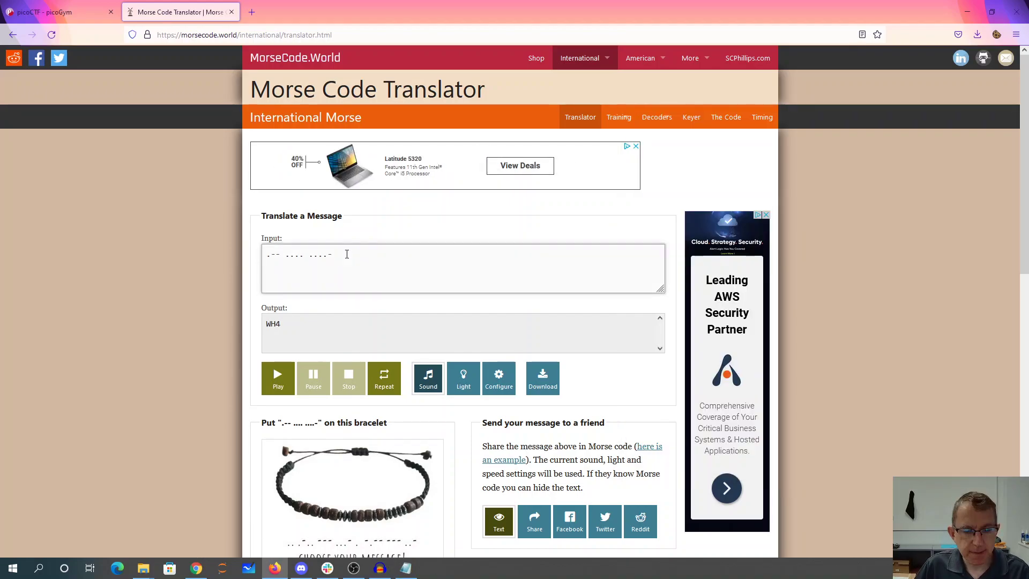
{"action": "type", "text": "..."}
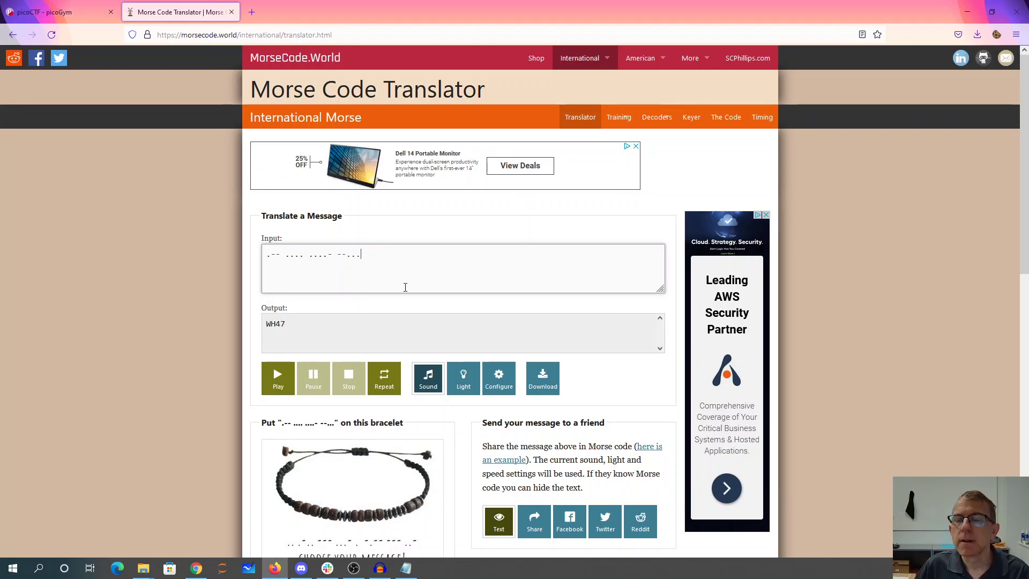
{"action": "left_click", "coordinate": [406, 568]}
{"action": "left_click", "coordinate": [183, 171]}
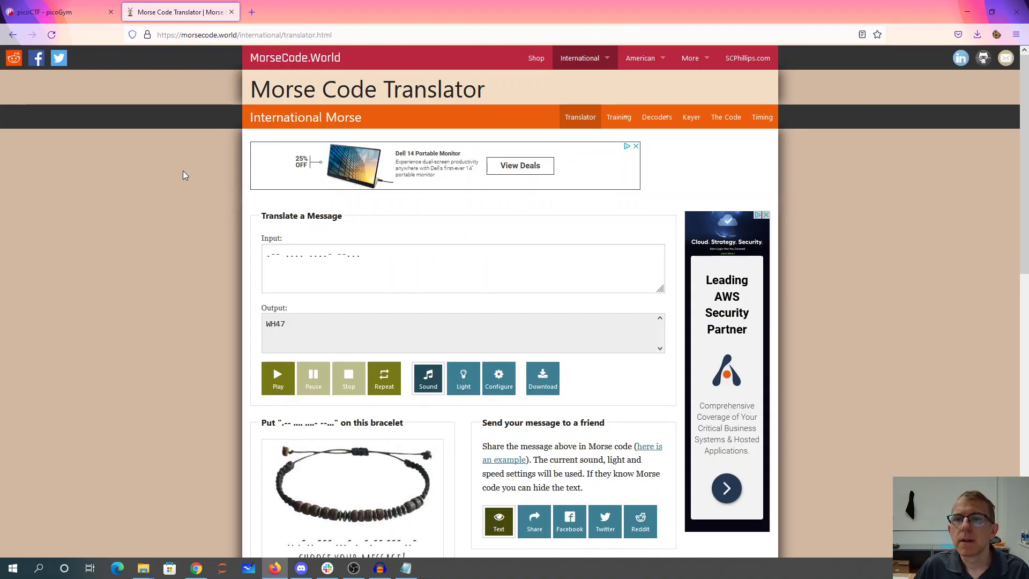
{"action": "left_click", "coordinate": [380, 568]}
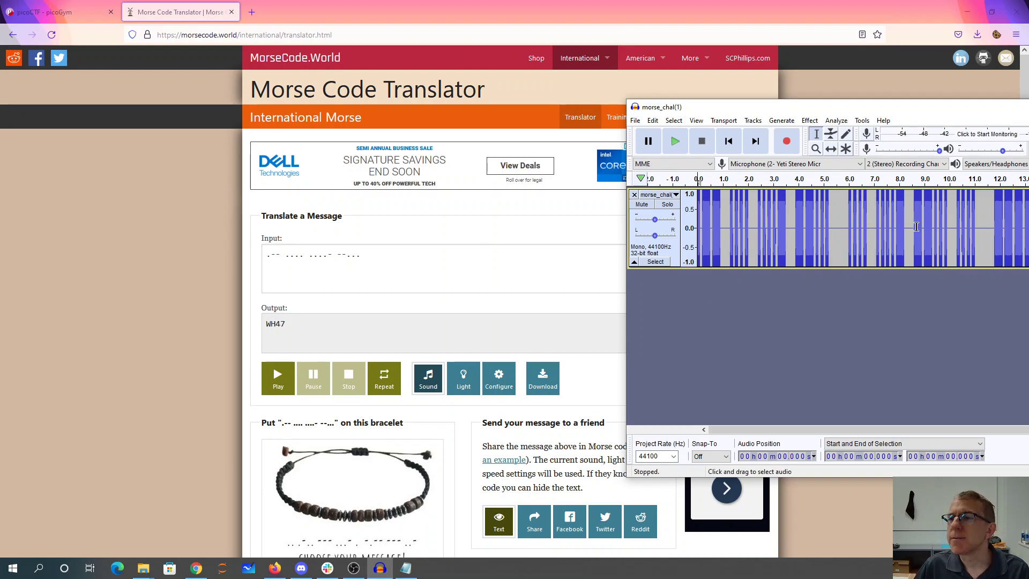
{"action": "left_click", "coordinate": [394, 257]}
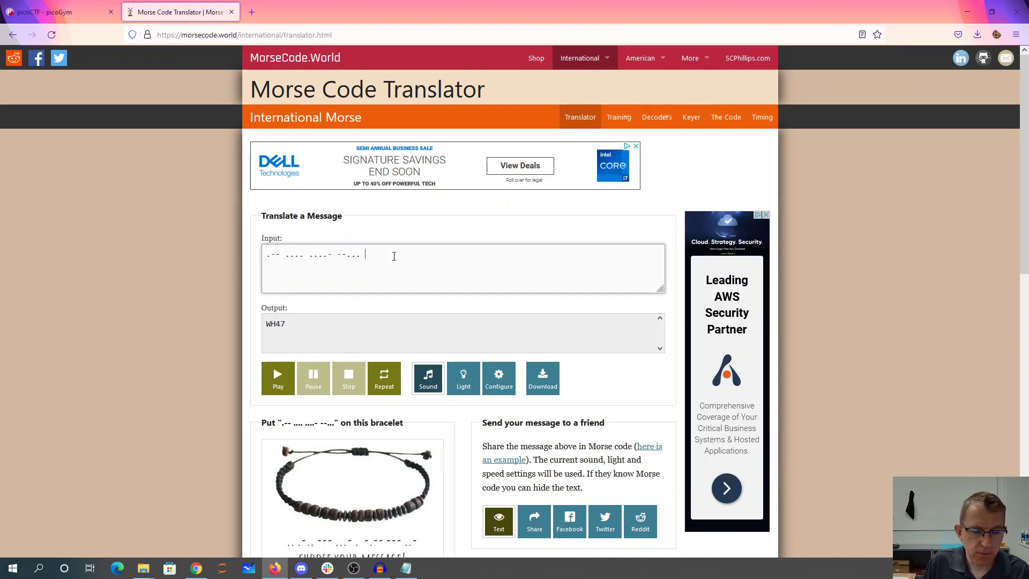
{"action": "type", "text": ".... ....-"}
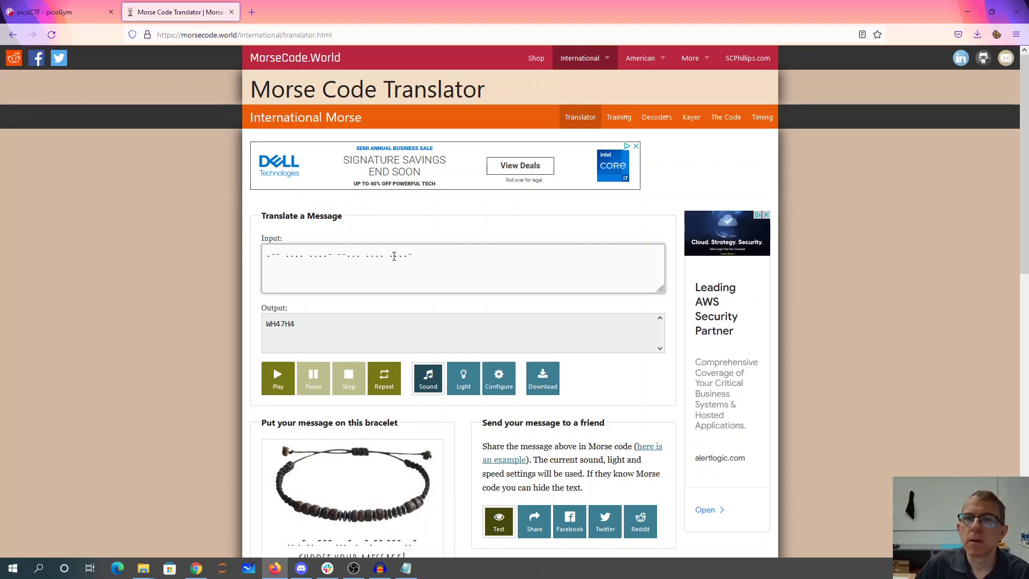
Continue transcribing from the waveform, adding --, -. and ----- to the Morse input.
{"action": "left_click", "coordinate": [380, 568]}
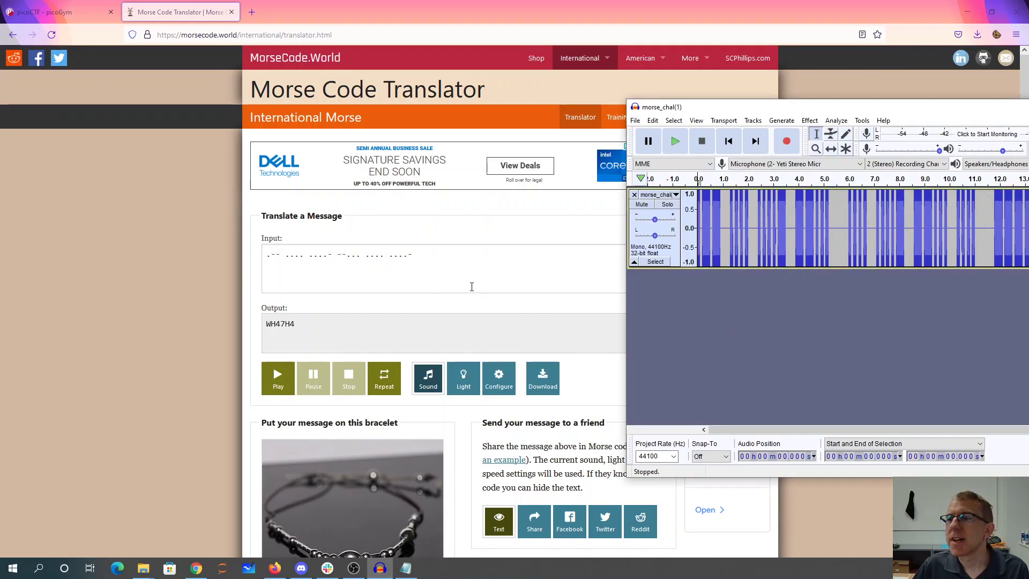
{"action": "left_click", "coordinate": [432, 256]}
{"action": "type", "text": "--..."}
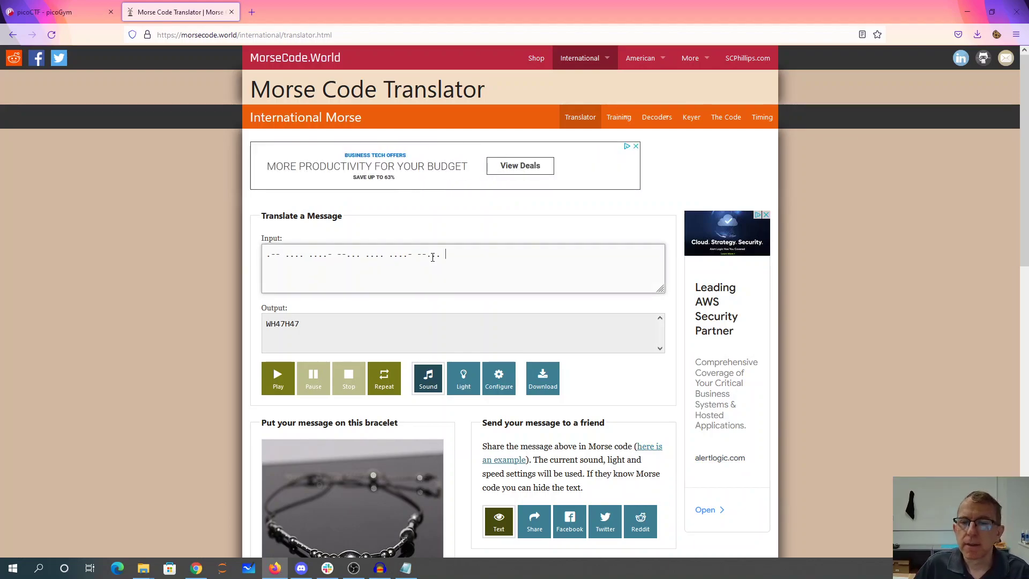
{"action": "left_click", "coordinate": [379, 570]}
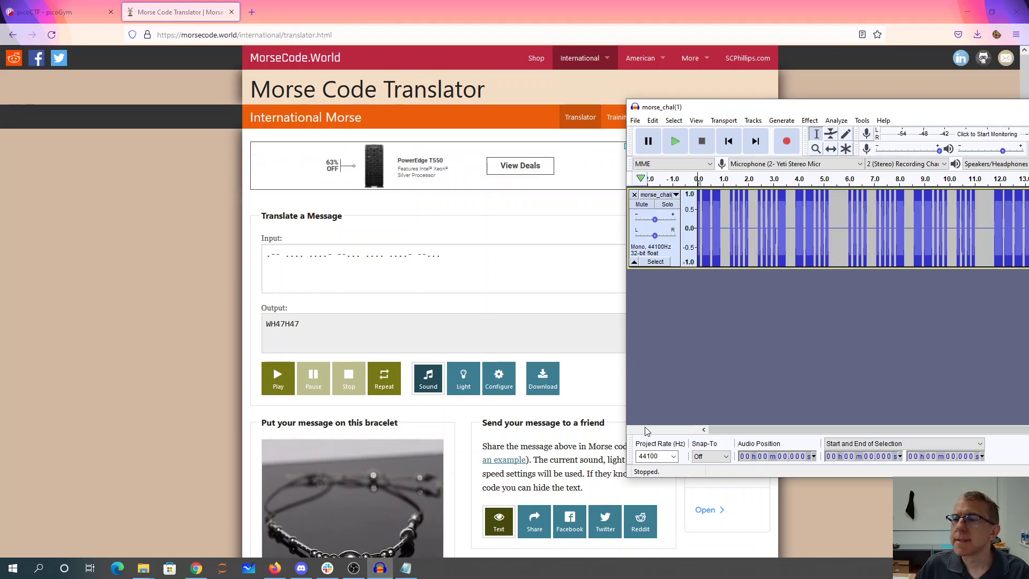
{"action": "left_click_drag", "start_coordinate": [725, 430], "coordinate": [808, 433]}
{"action": "left_click", "coordinate": [462, 257]}
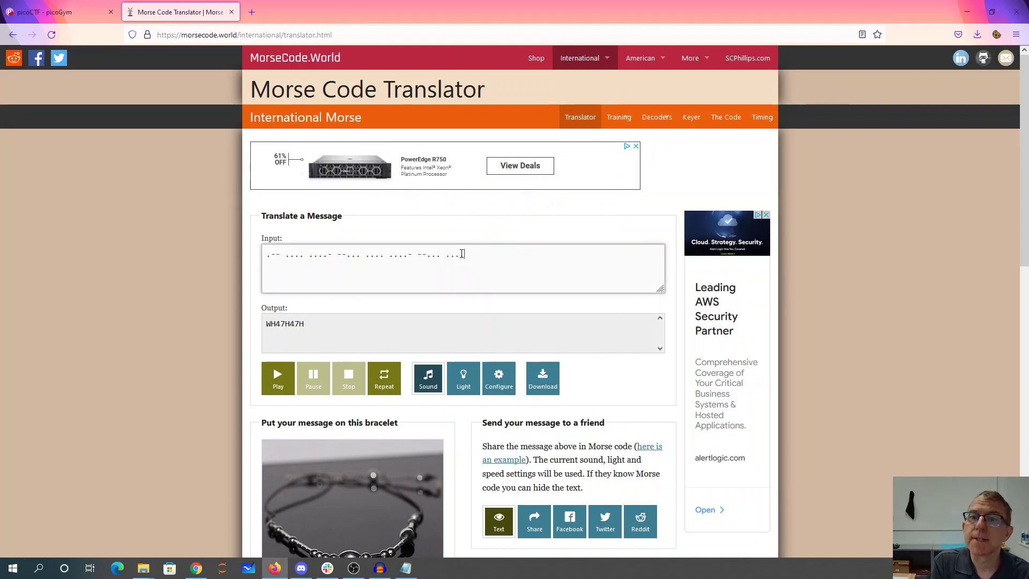
{"action": "type", "text": "-."}
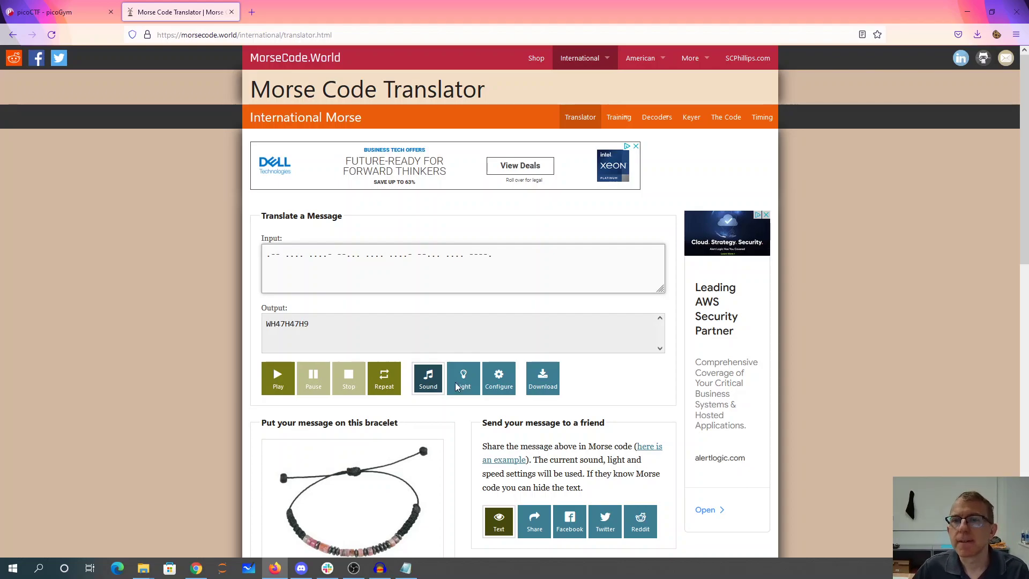
{"action": "left_click", "coordinate": [380, 569]}
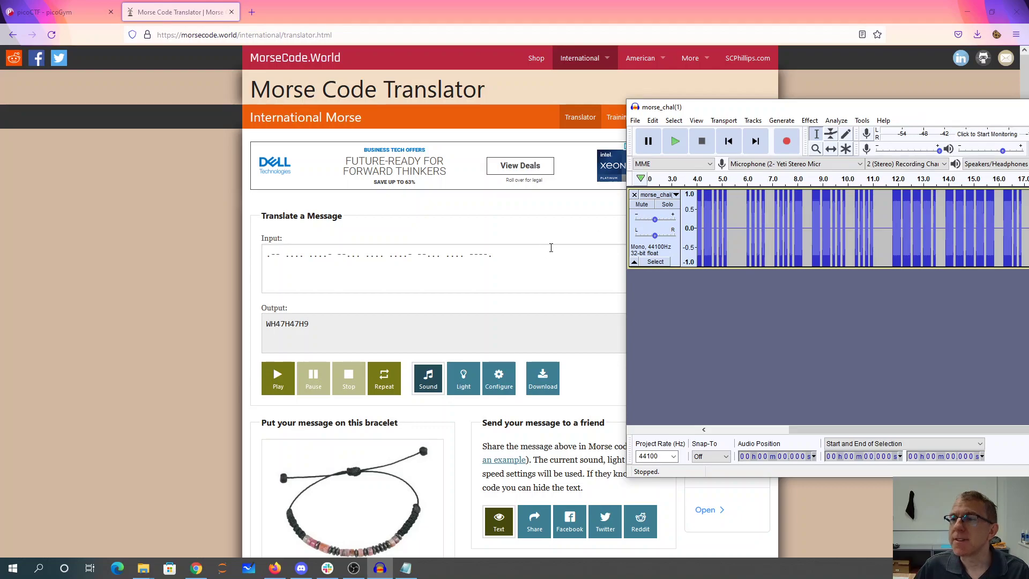
{"action": "left_click_drag", "start_coordinate": [750, 107], "coordinate": [657, 156]}
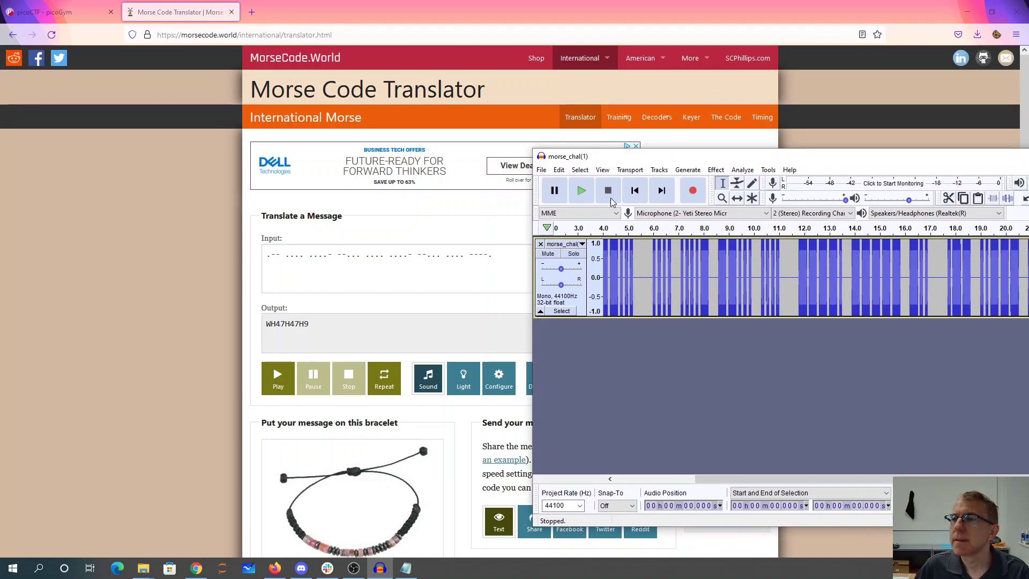
{"action": "left_click", "coordinate": [499, 256]}
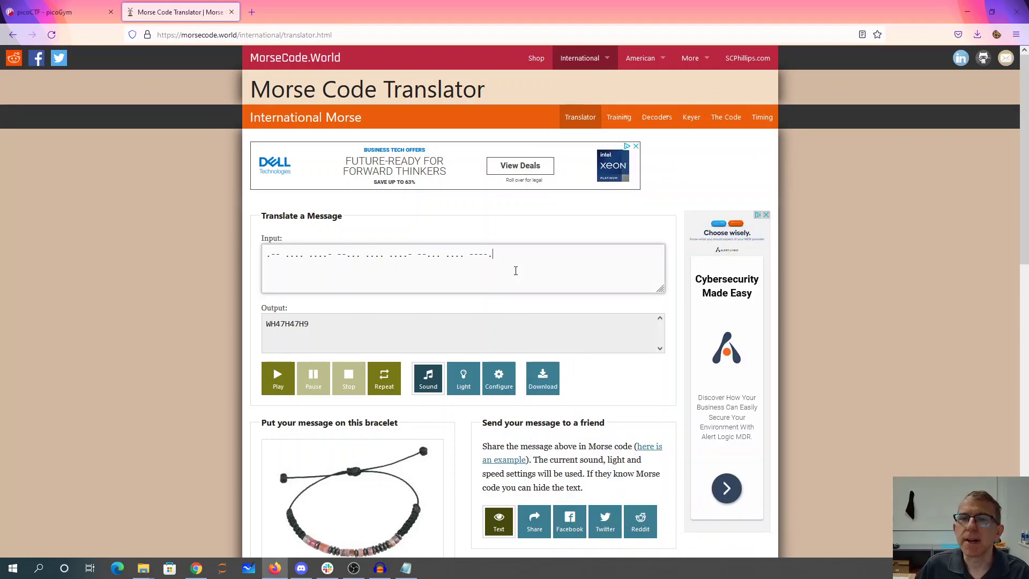
{"action": "type", "text": "----- -.."}
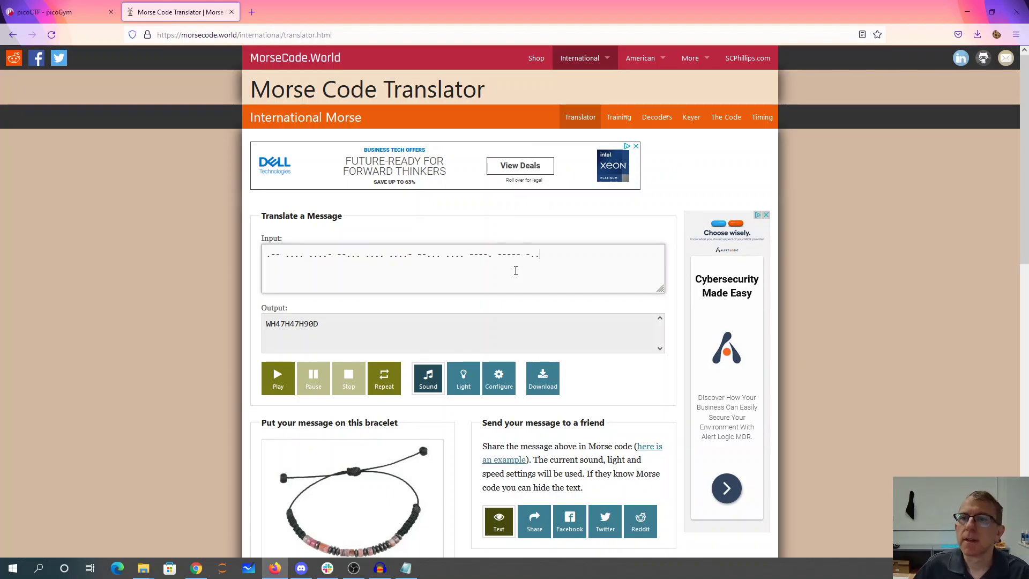
Add .-- ..--- and -- ..- to the input, correcting the last letter's extra dash to a dot.
{"action": "left_click", "coordinate": [380, 568]}
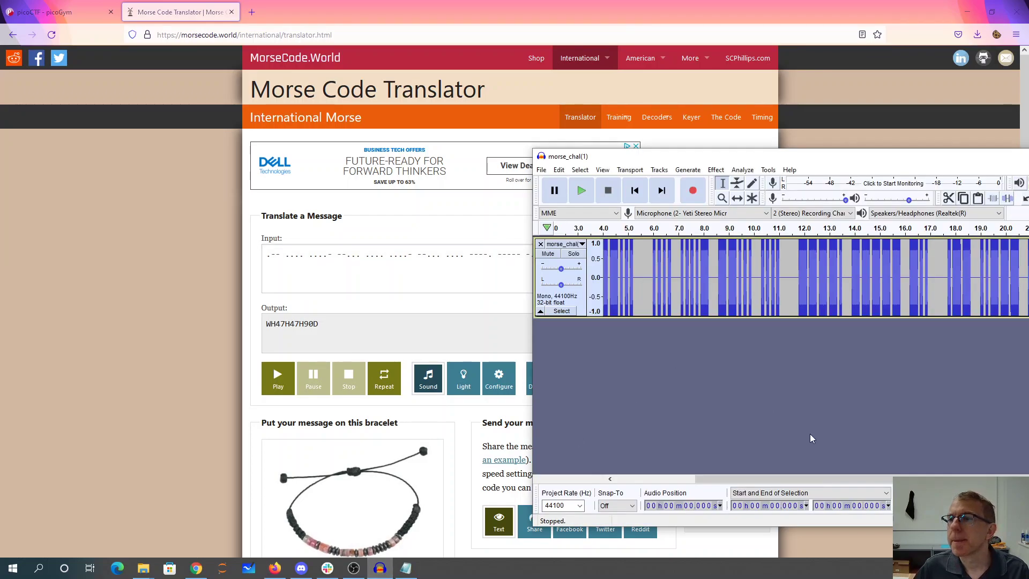
{"action": "left_click_drag", "start_coordinate": [814, 478], "coordinate": [880, 481]}
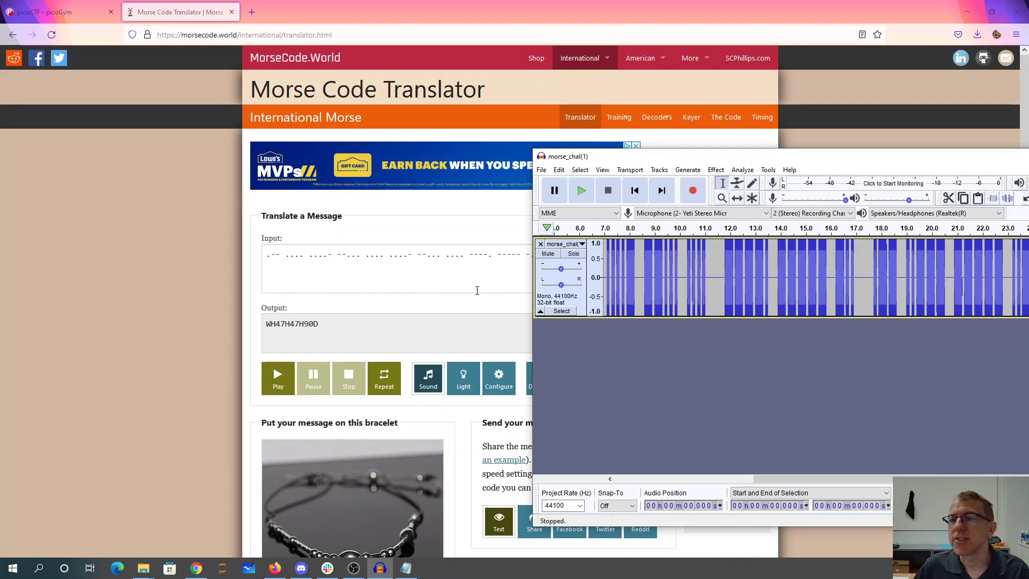
{"action": "left_click", "coordinate": [472, 264]}
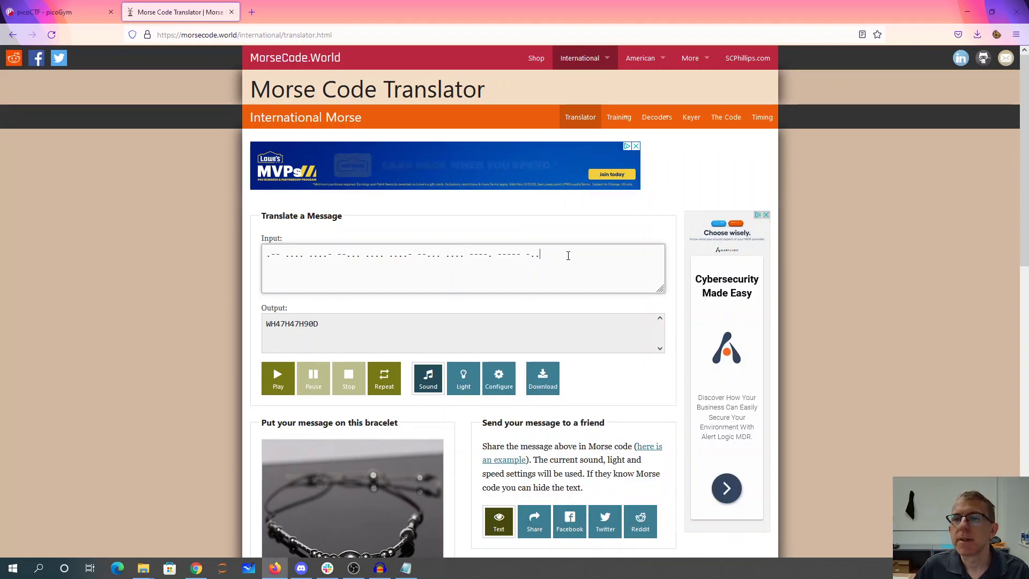
{"action": "type", "text": ".---"}
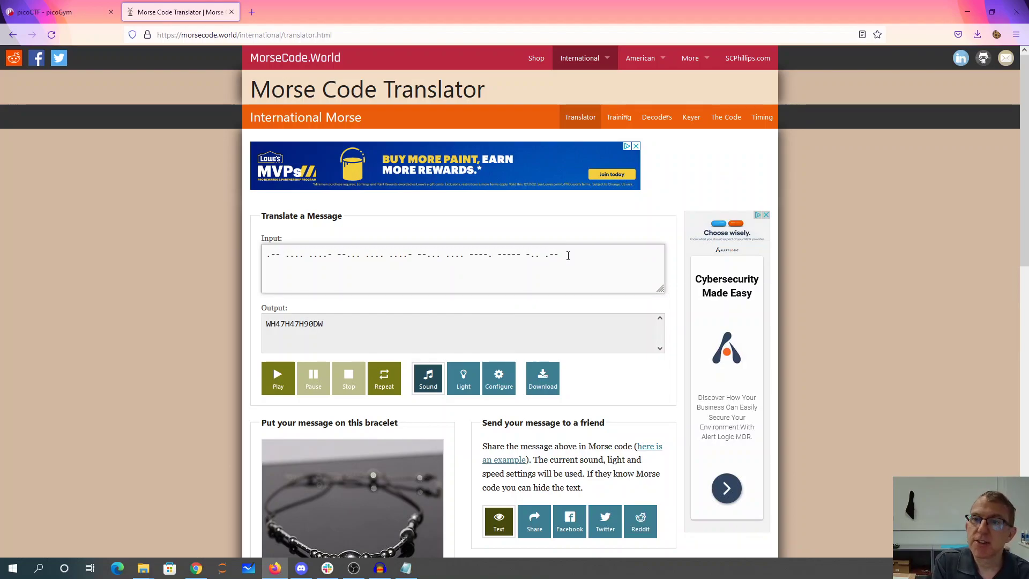
{"action": "type", "text": " ..---"}
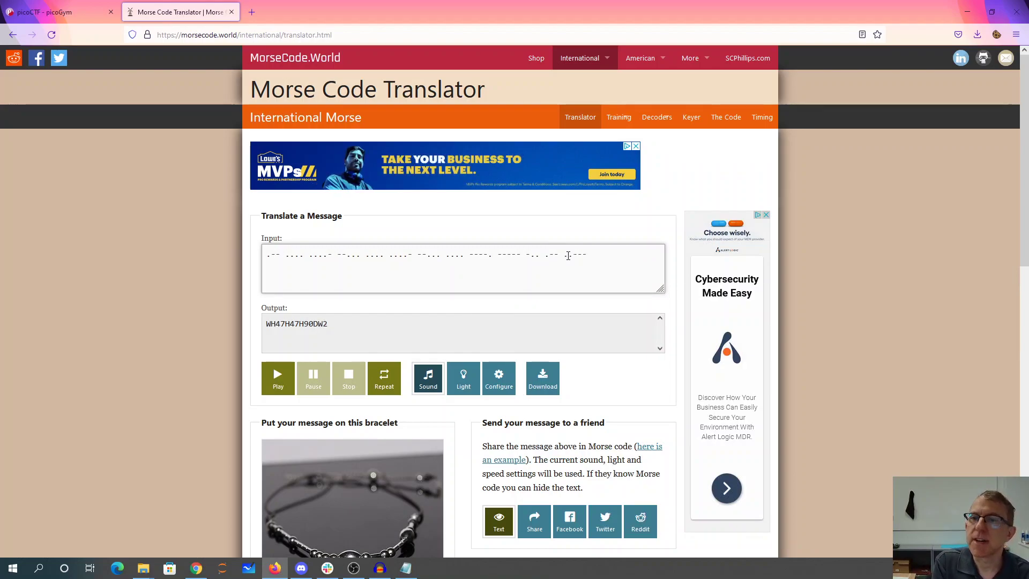
{"action": "key", "text": "alt+Tab"}
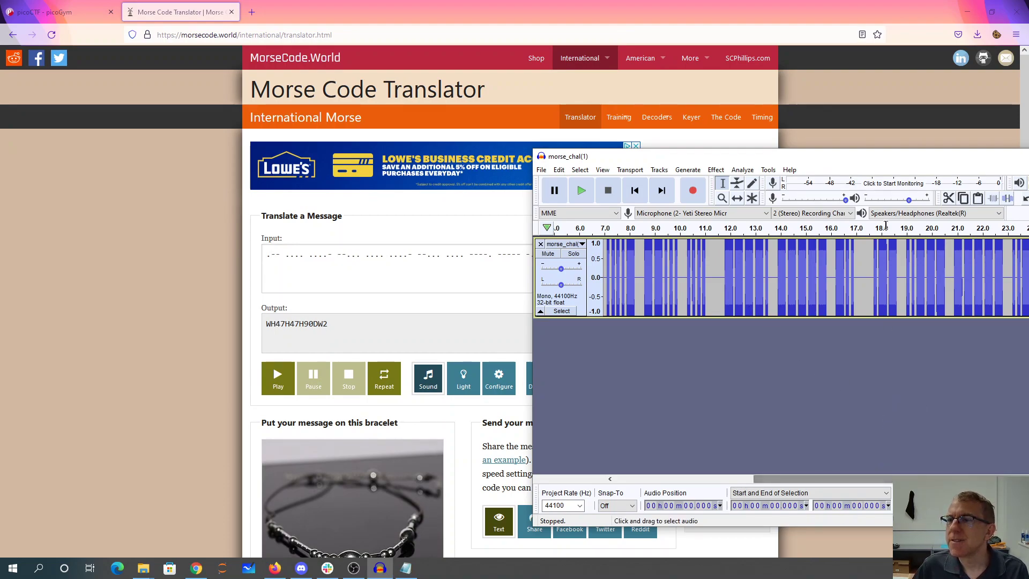
{"action": "left_click_drag", "start_coordinate": [896, 162], "coordinate": [508, 298]}
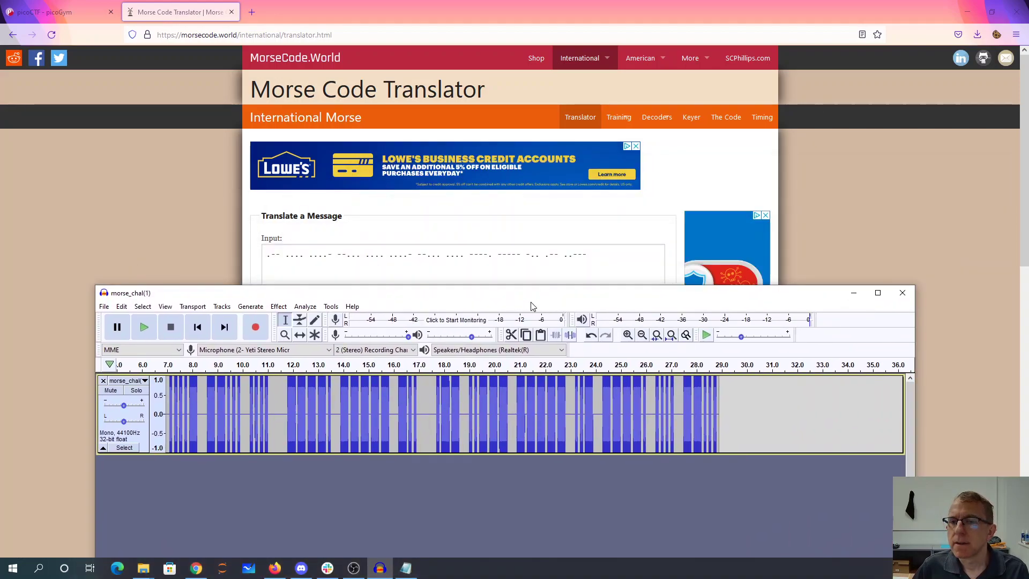
{"action": "left_click", "coordinate": [605, 253]}
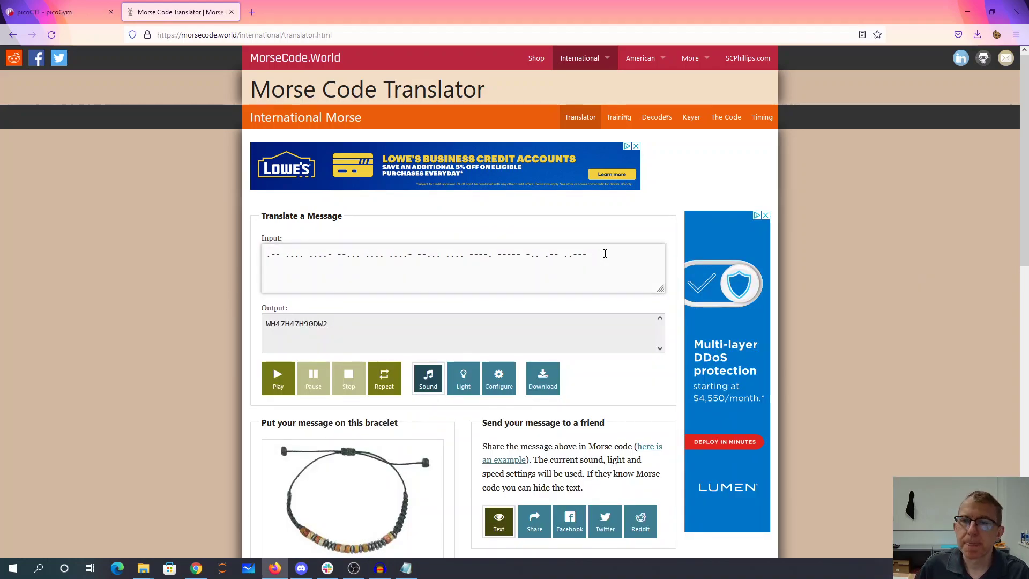
{"action": "type", "text": "-----"}
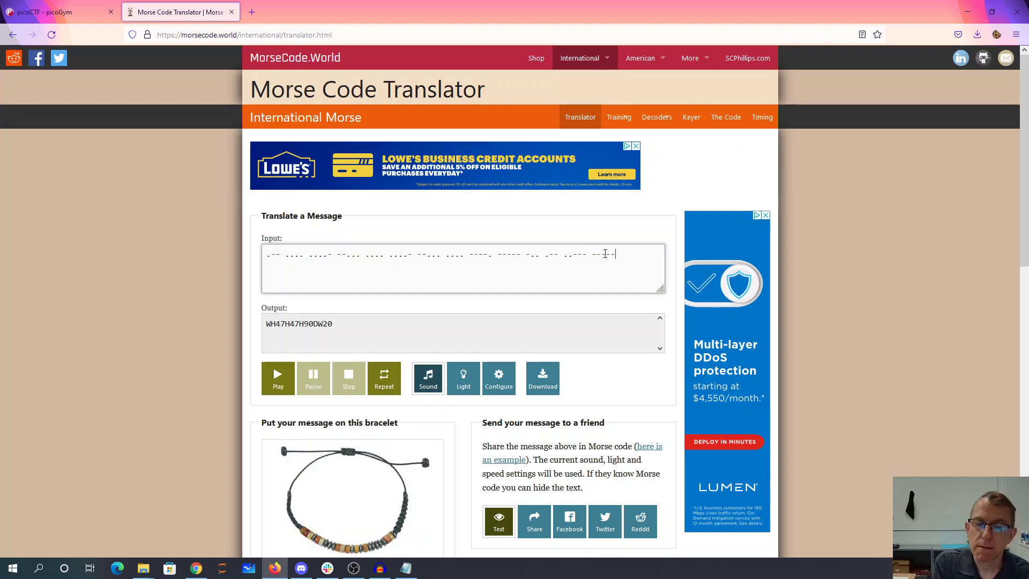
{"action": "type", "text": " ."}
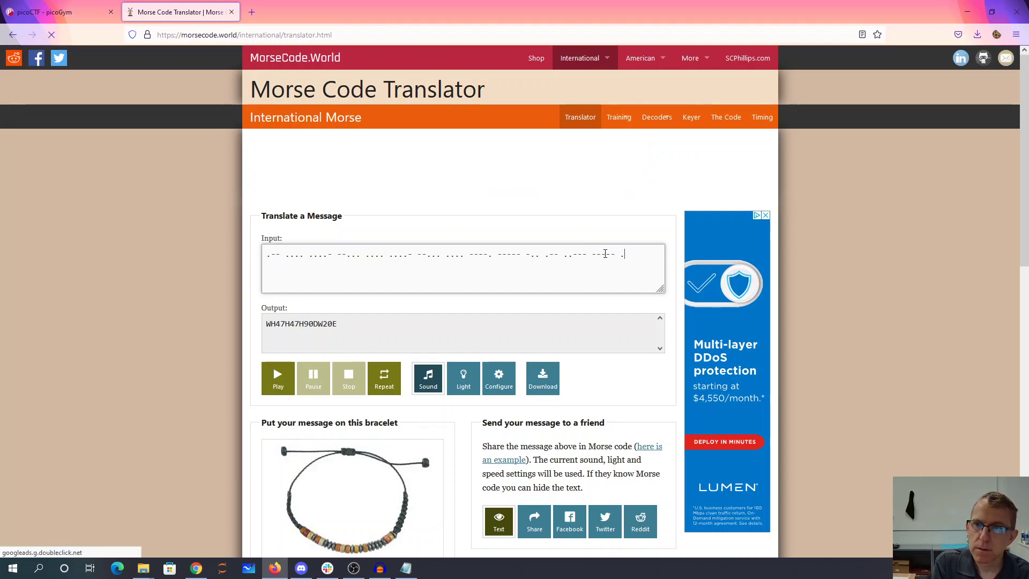
{"action": "type", "text": ".-"}
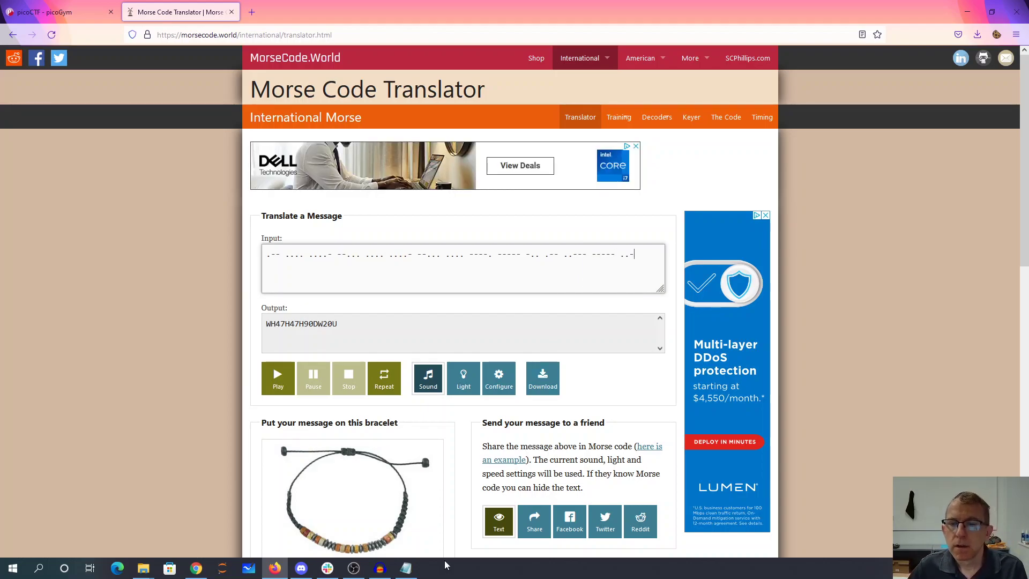
{"action": "left_click", "coordinate": [381, 569]}
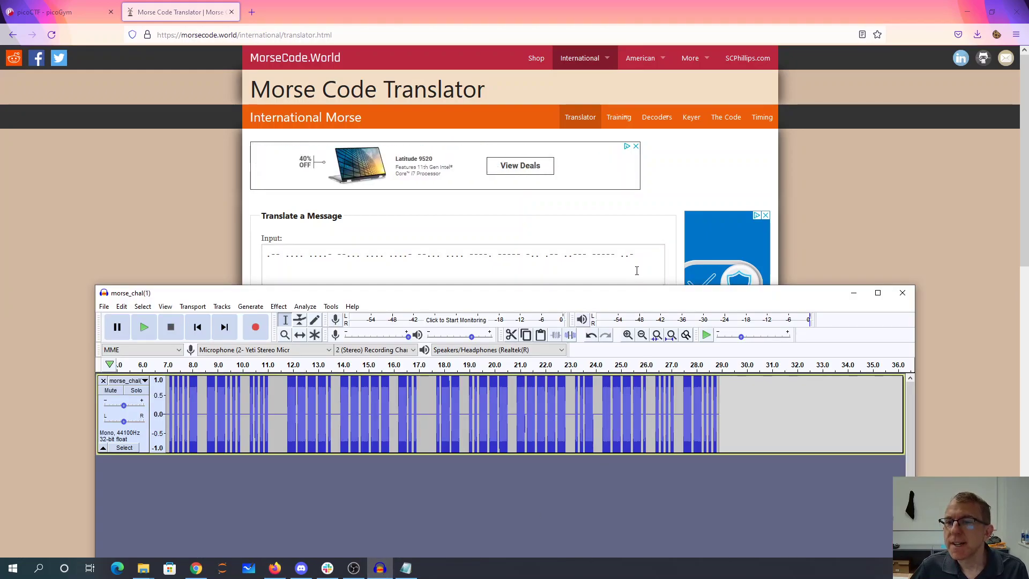
{"action": "left_click", "coordinate": [645, 256]}
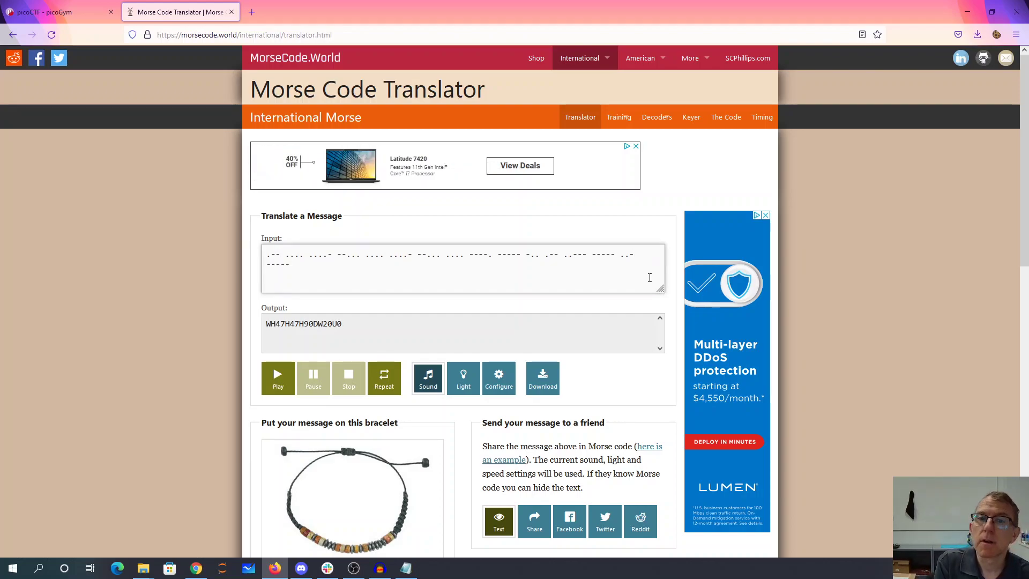
{"action": "key", "text": "BackSpace"}
{"action": "type", "text": ". ...."}
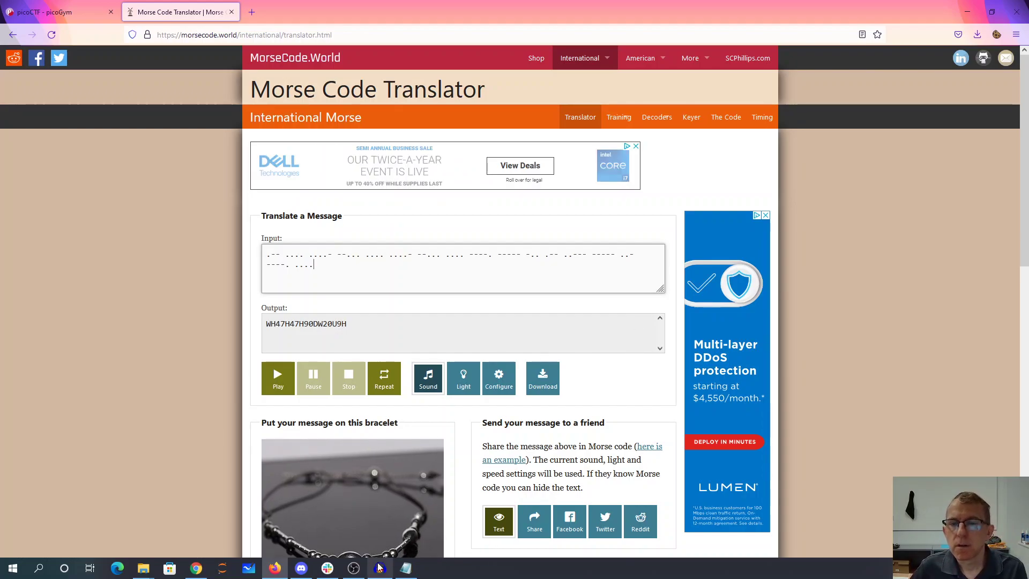
Add the final letter --... and select the decoded output WH47H47H90DW20U9H7.
{"action": "key", "text": "alt+Tab"}
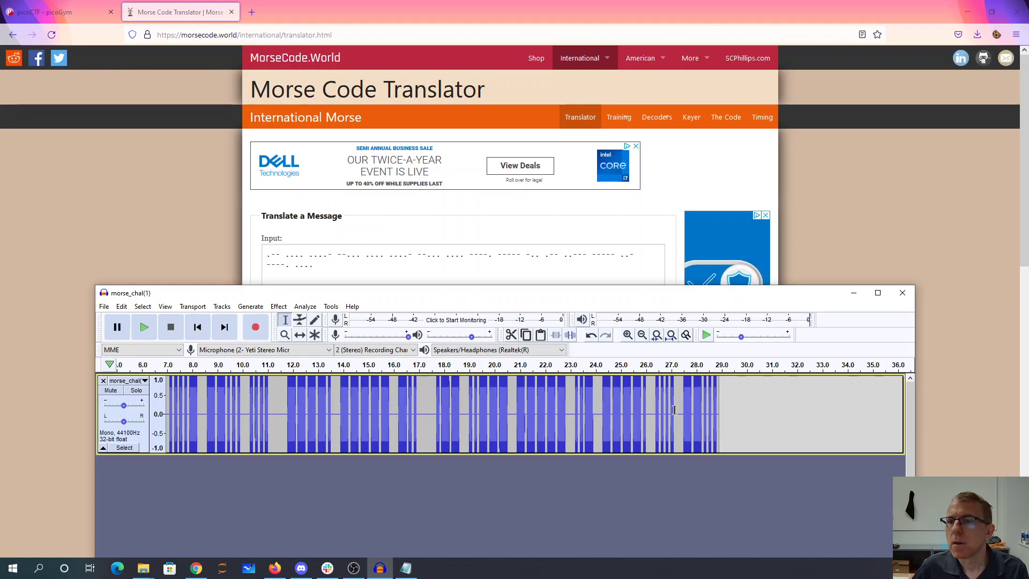
{"action": "left_click", "coordinate": [388, 268]}
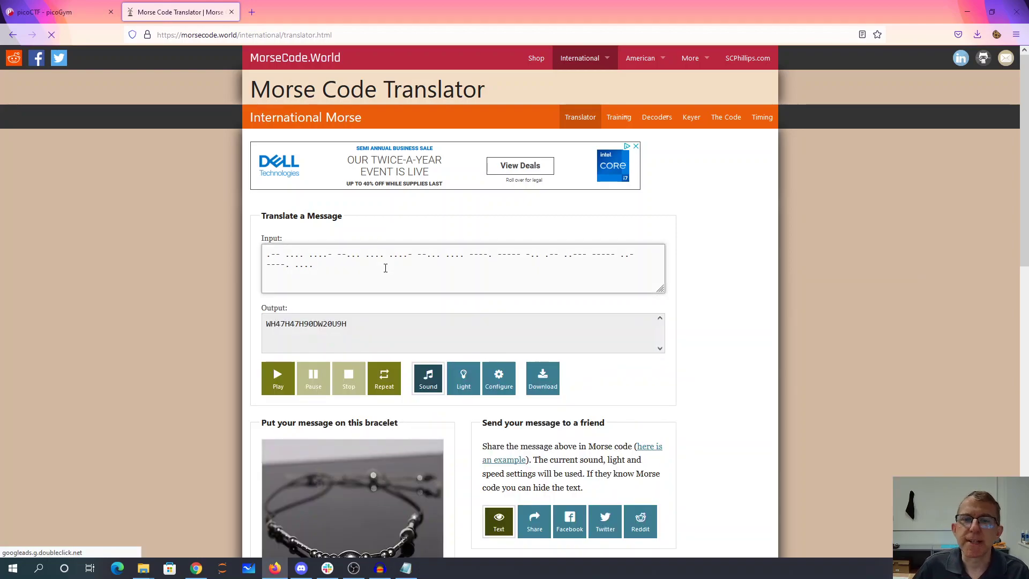
{"action": "type", "text": "--..."}
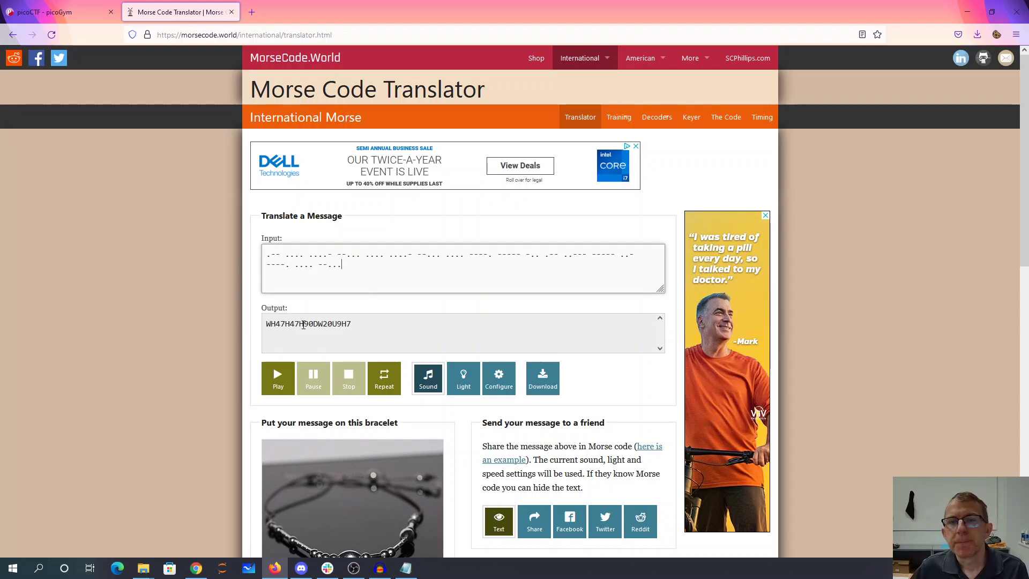
{"action": "left_click_drag", "start_coordinate": [365, 324], "coordinate": [254, 327]}
{"action": "key", "text": "ctrl+c"}
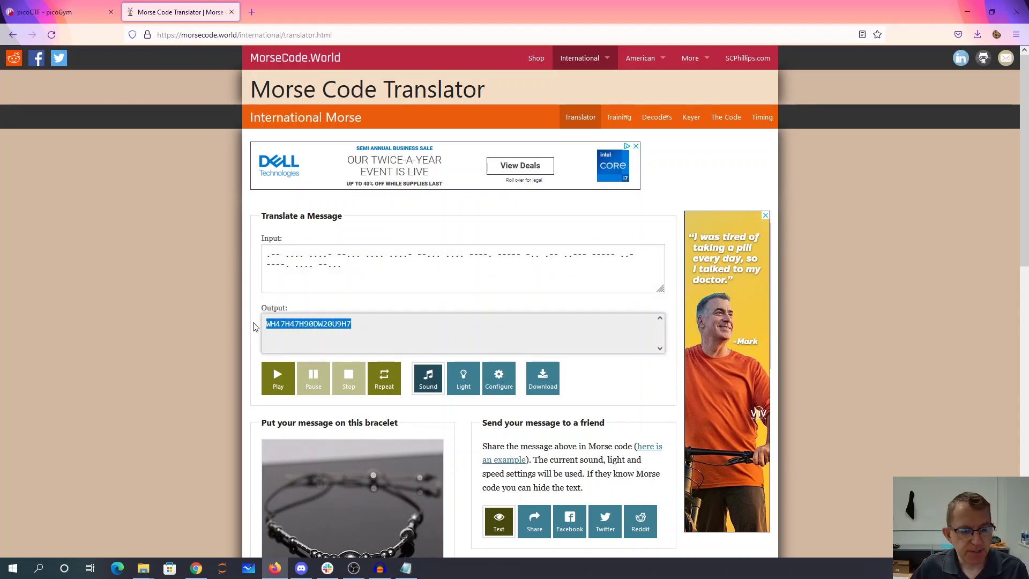
Paste the decode into Notepad and retype its capitals so it reads wh47h47h90dw20u9h7.
{"action": "left_click", "coordinate": [406, 568]}
{"action": "key", "text": "ctrl+v"}
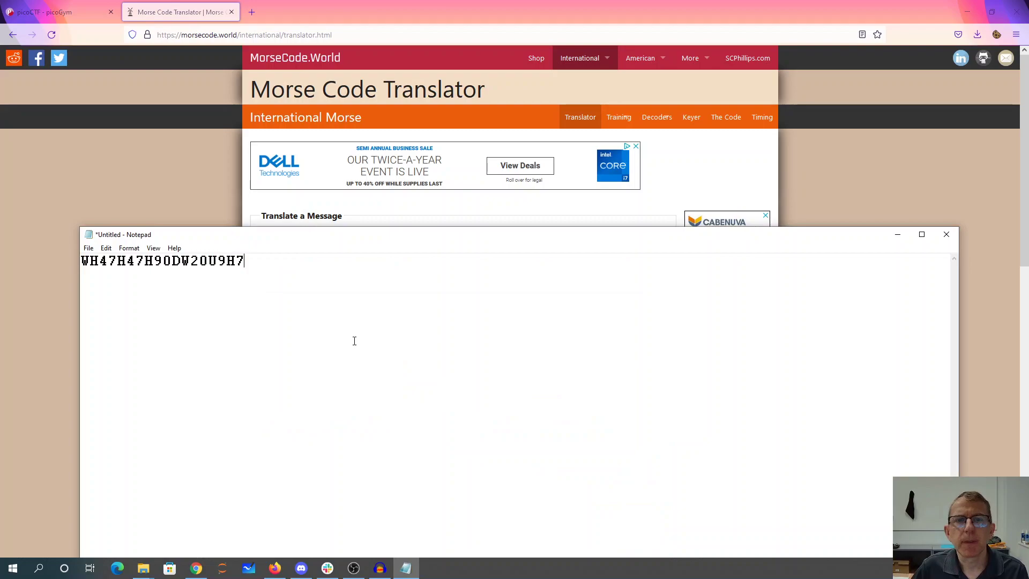
{"action": "type", "text": "wh"}
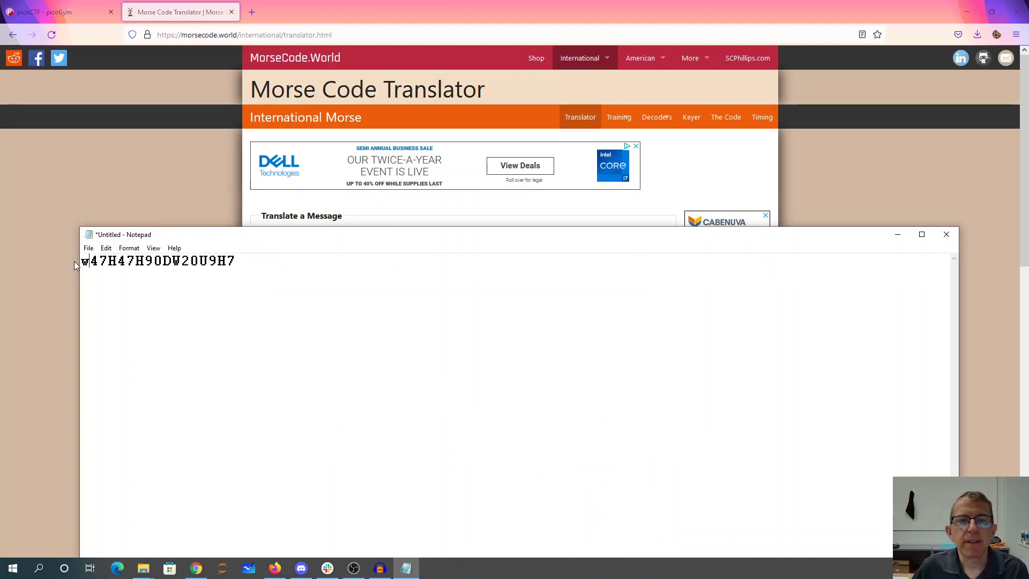
{"action": "left_click_drag", "start_coordinate": [115, 261], "coordinate": [127, 261]}
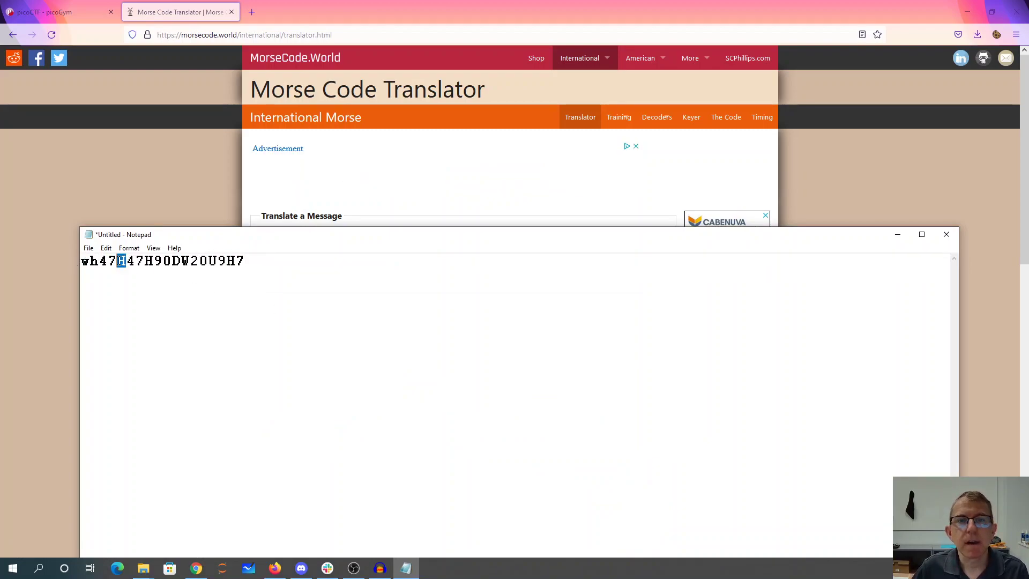
{"action": "type", "text": "h47"}
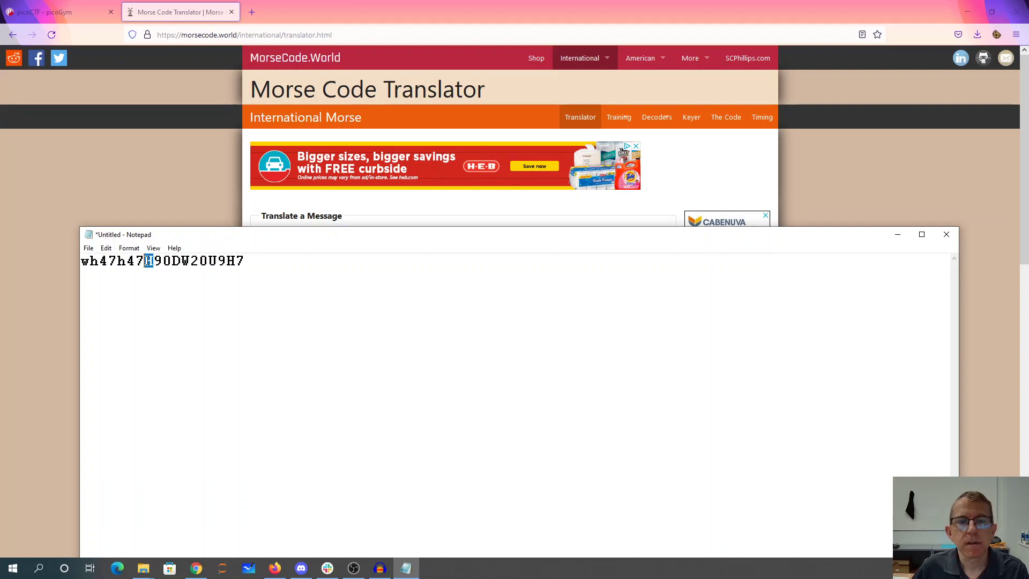
{"action": "type", "text": "h"}
{"action": "left_click_drag", "start_coordinate": [172, 261], "coordinate": [184, 261]}
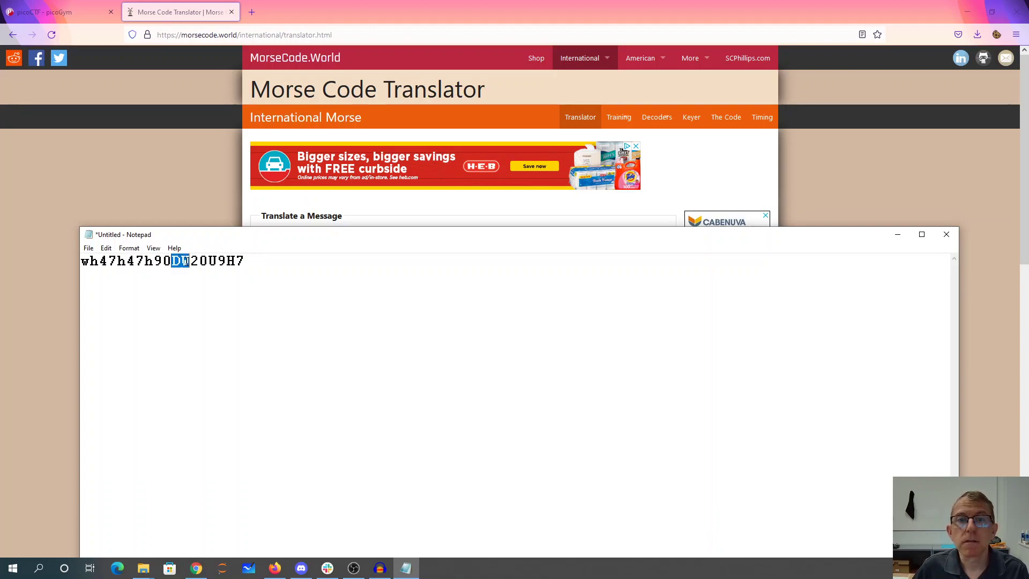
{"action": "type", "text": "dw20u"}
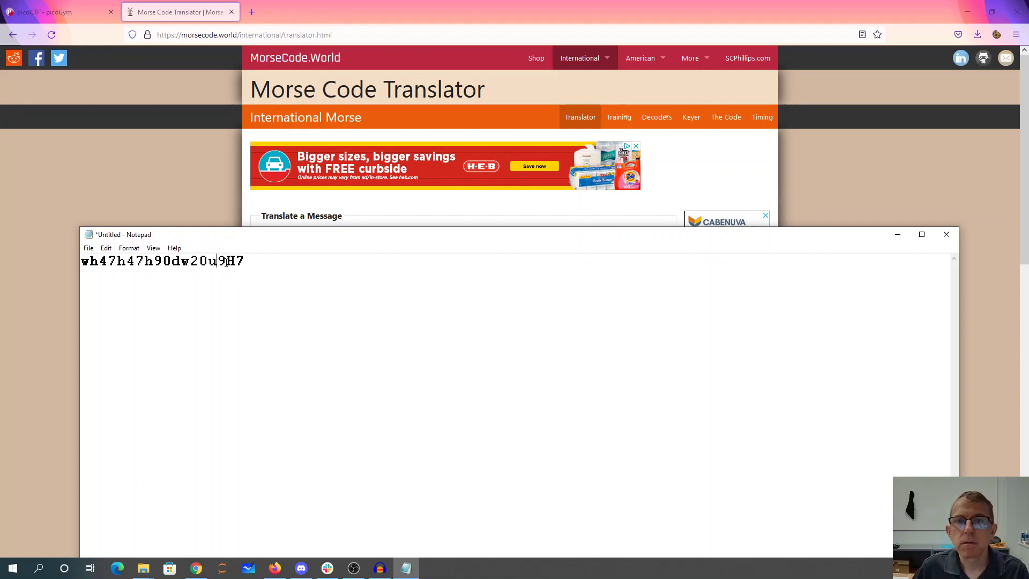
{"action": "left_click_drag", "start_coordinate": [226, 261], "coordinate": [235, 261]}
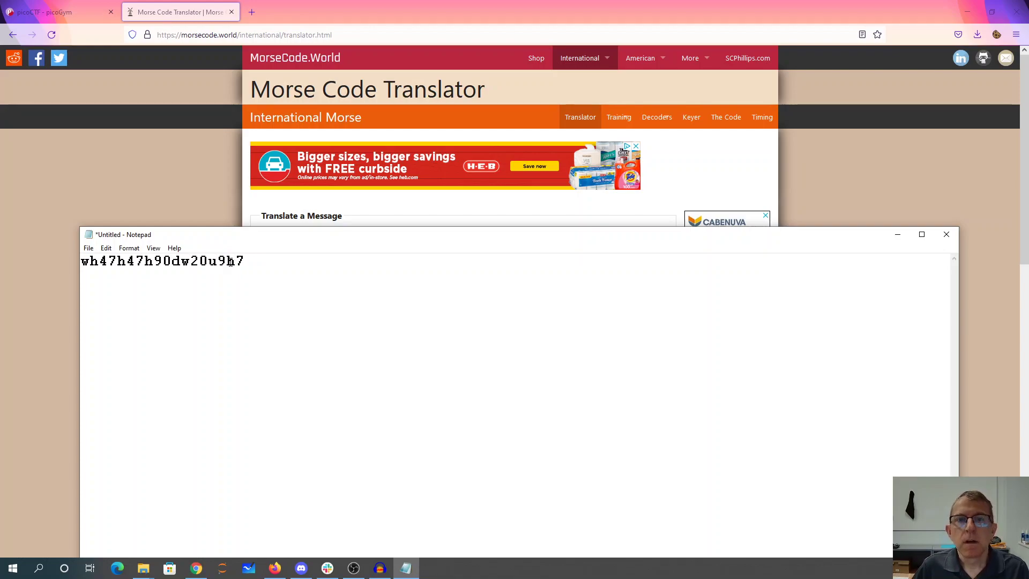
{"action": "left_click_drag", "start_coordinate": [232, 240], "coordinate": [246, 251]}
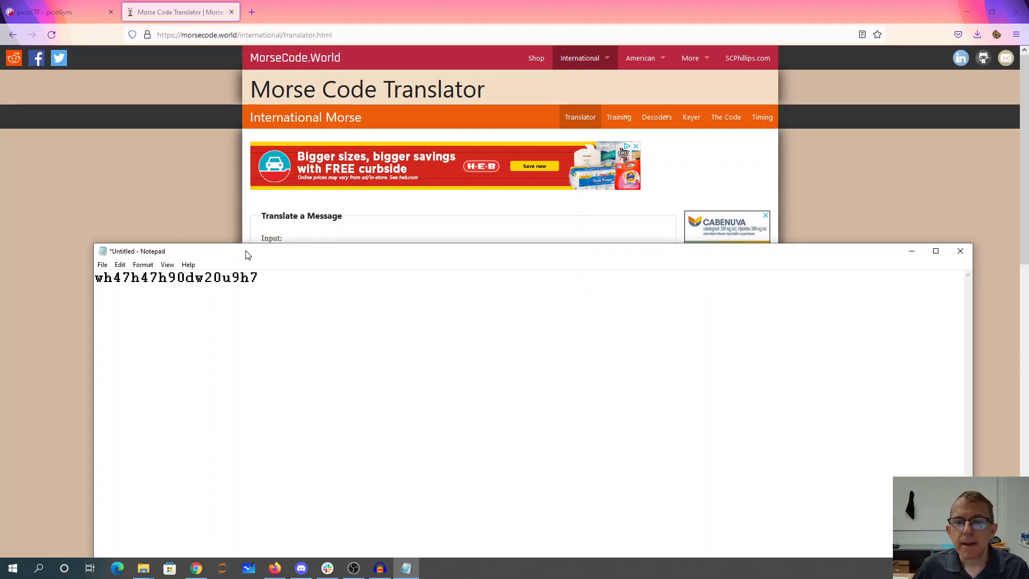
{"action": "left_click", "coordinate": [380, 568]}
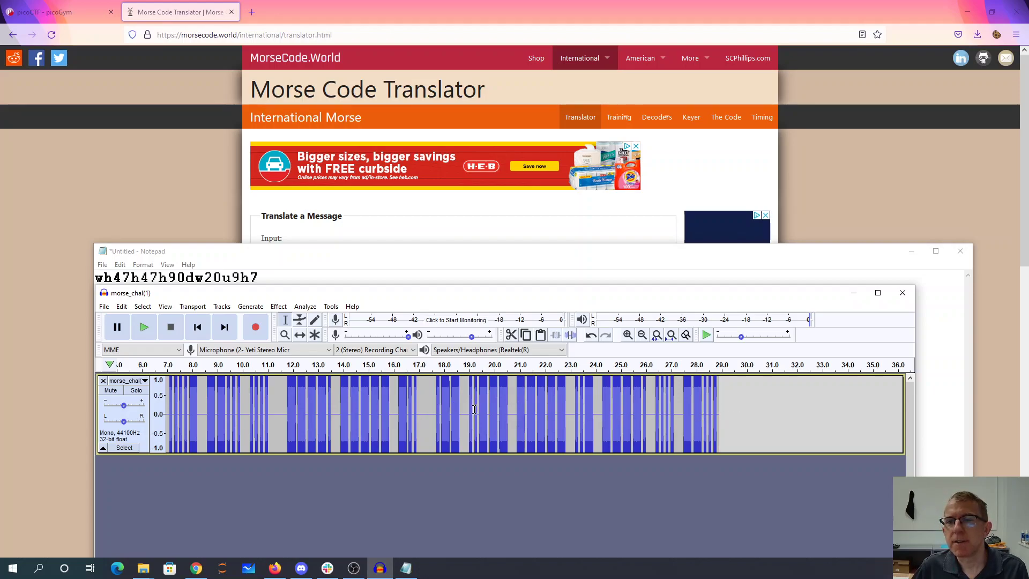
Insert an underscore between d and w in the Notepad text.
{"action": "left_click", "coordinate": [406, 574]}
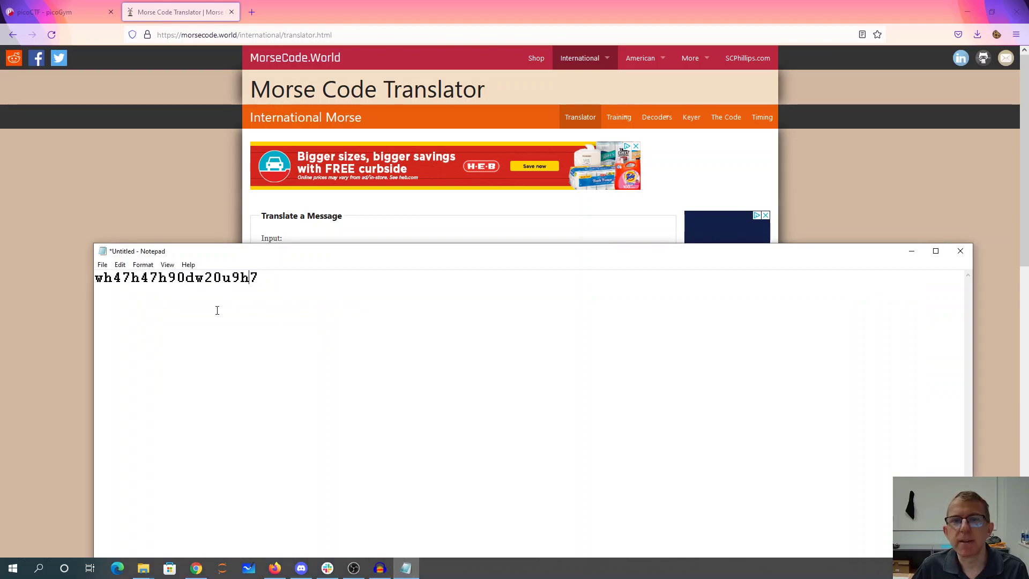
{"action": "left_click", "coordinate": [195, 278]}
{"action": "type", "text": "_"}
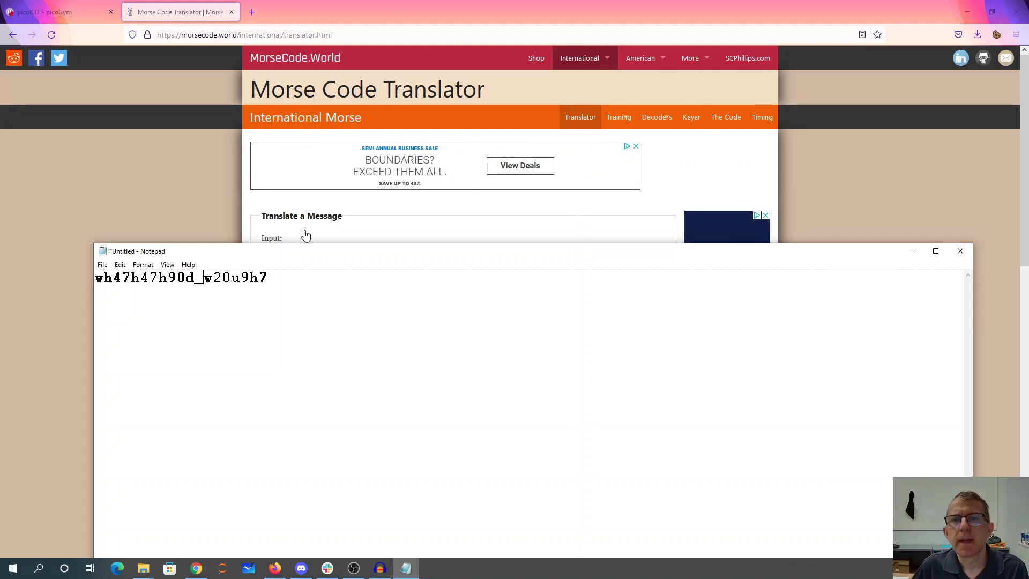
Rearrange the Notepad and Audacity windows and scroll the waveform back to its start.
{"action": "left_click", "coordinate": [380, 568]}
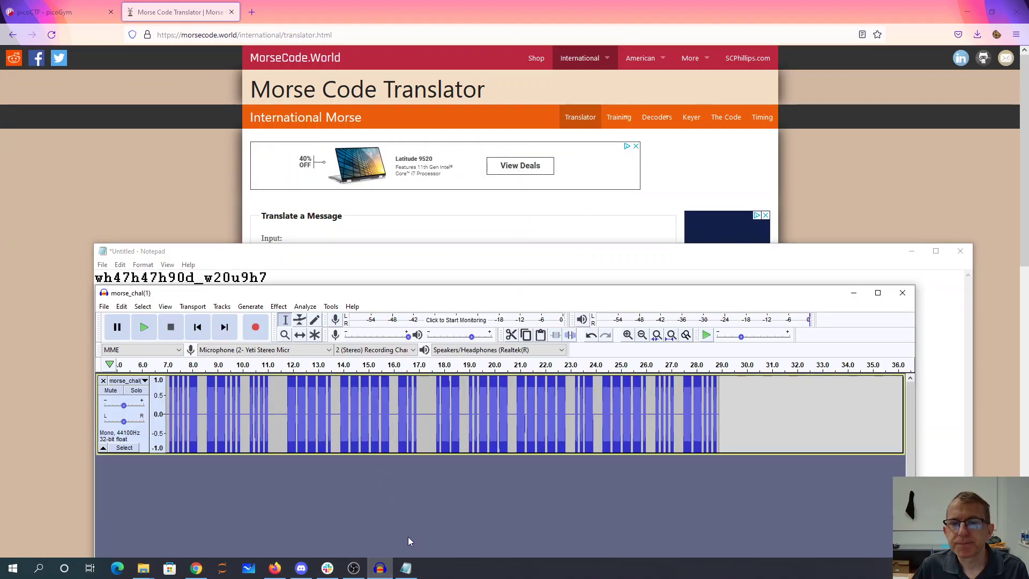
{"action": "left_click", "coordinate": [308, 252]}
{"action": "left_click_drag", "start_coordinate": [307, 252], "coordinate": [369, 194]}
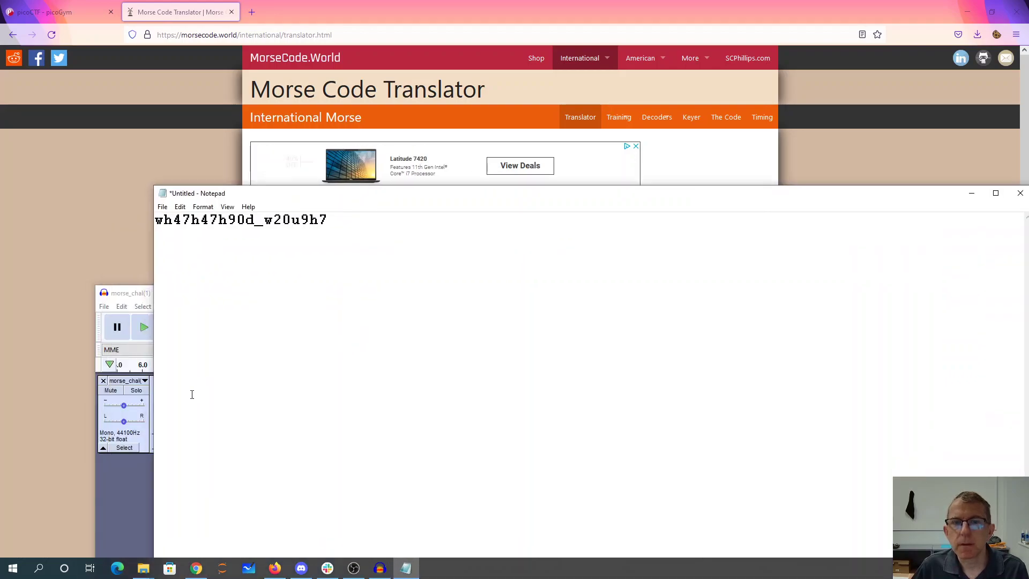
{"action": "left_click", "coordinate": [153, 465]}
{"action": "left_click_drag", "start_coordinate": [292, 293], "coordinate": [372, 91]}
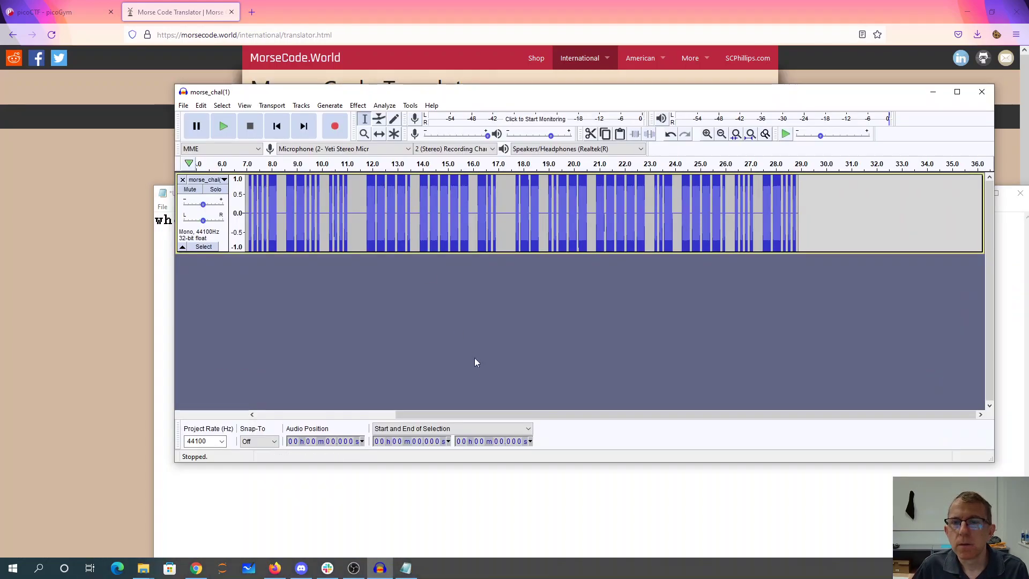
{"action": "left_click_drag", "start_coordinate": [397, 414], "coordinate": [265, 403]}
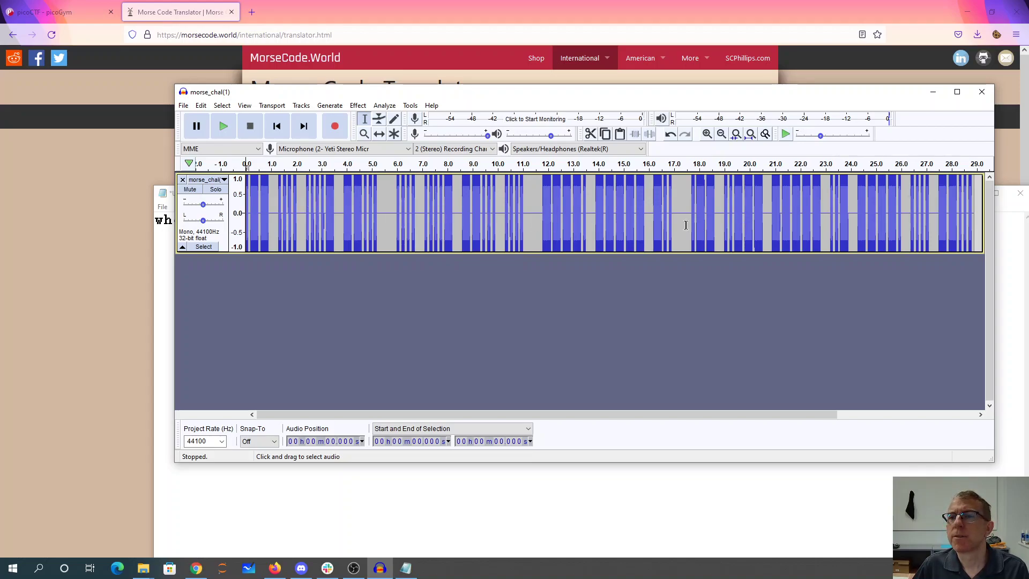
Add underscores to make wh47_h47h_90d_w20u9h7, copy it, and return to the picoCTF challenge.
{"action": "left_click", "coordinate": [170, 266]}
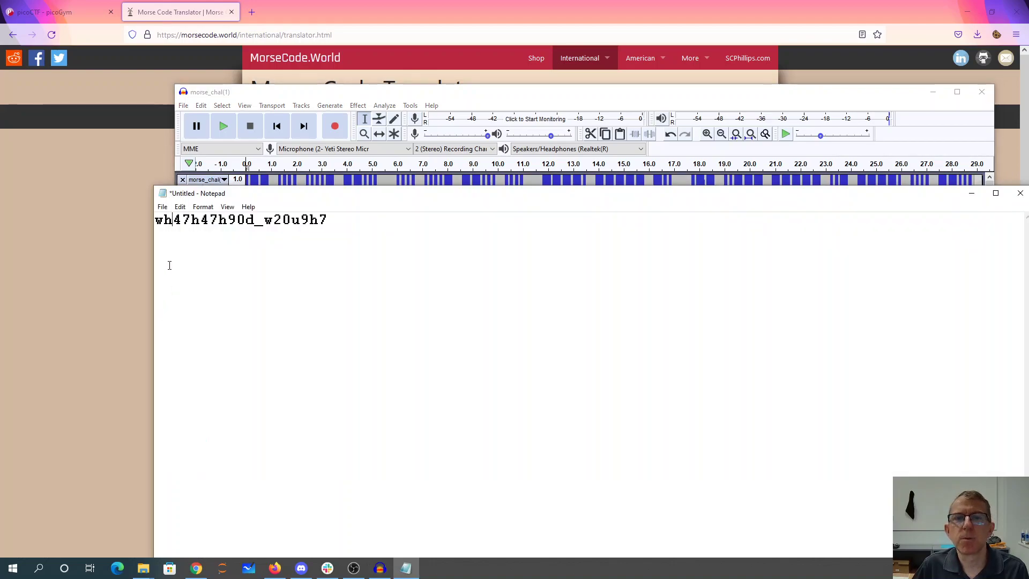
{"action": "key", "text": "Right"}
{"action": "type", "text": "_"}
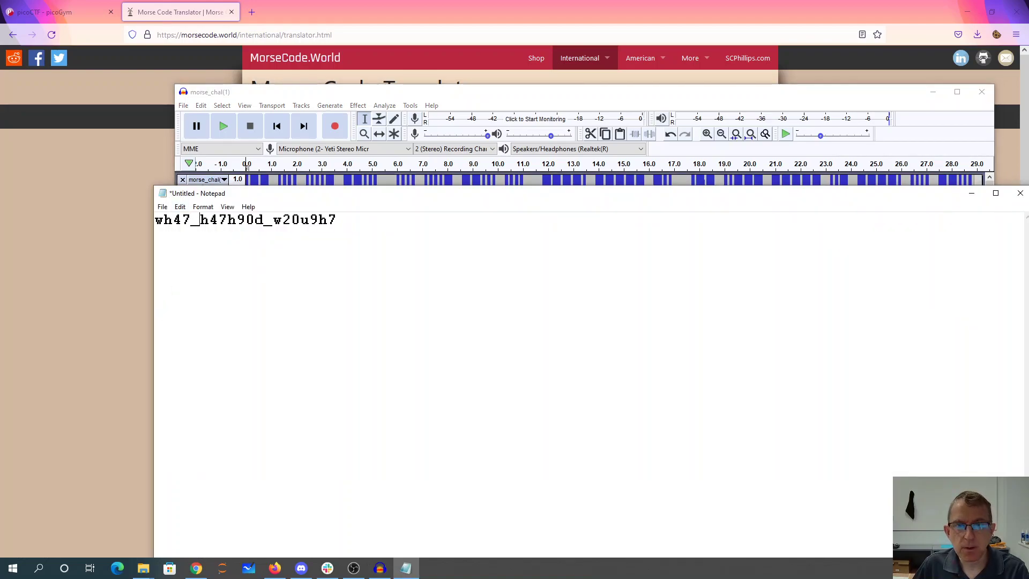
{"action": "left_click", "coordinate": [234, 221]}
{"action": "type", "text": "_"}
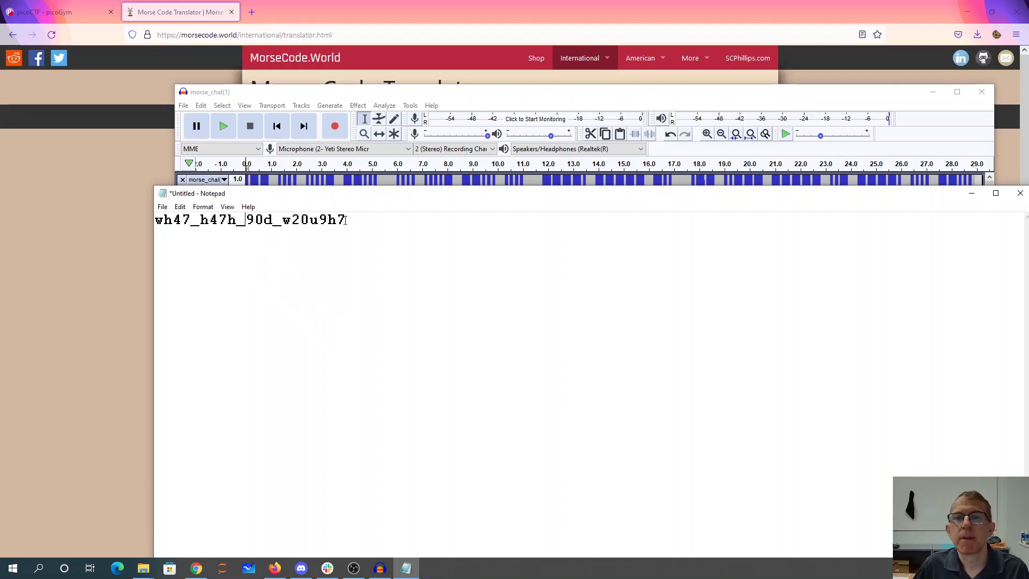
{"action": "left_click_drag", "start_coordinate": [346, 220], "coordinate": [143, 217]}
{"action": "key", "text": "ctrl+c"}
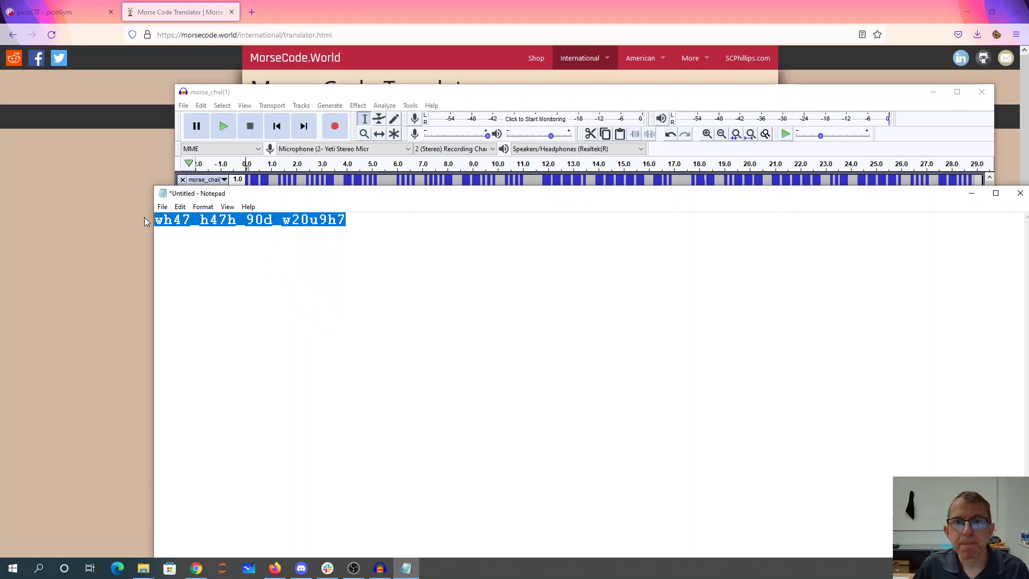
{"action": "left_click", "coordinate": [92, 192]}
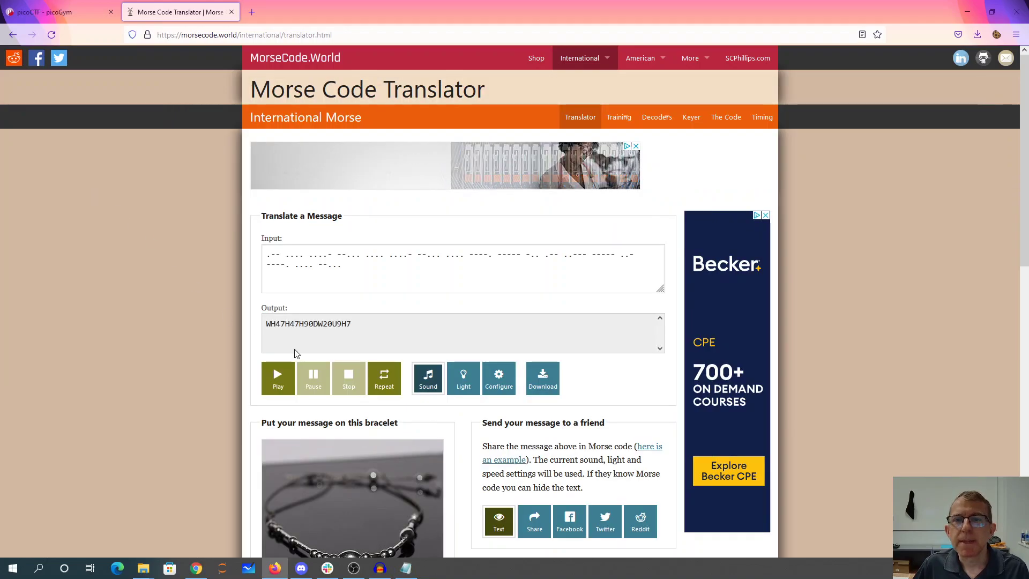
{"action": "left_click", "coordinate": [48, 12]}
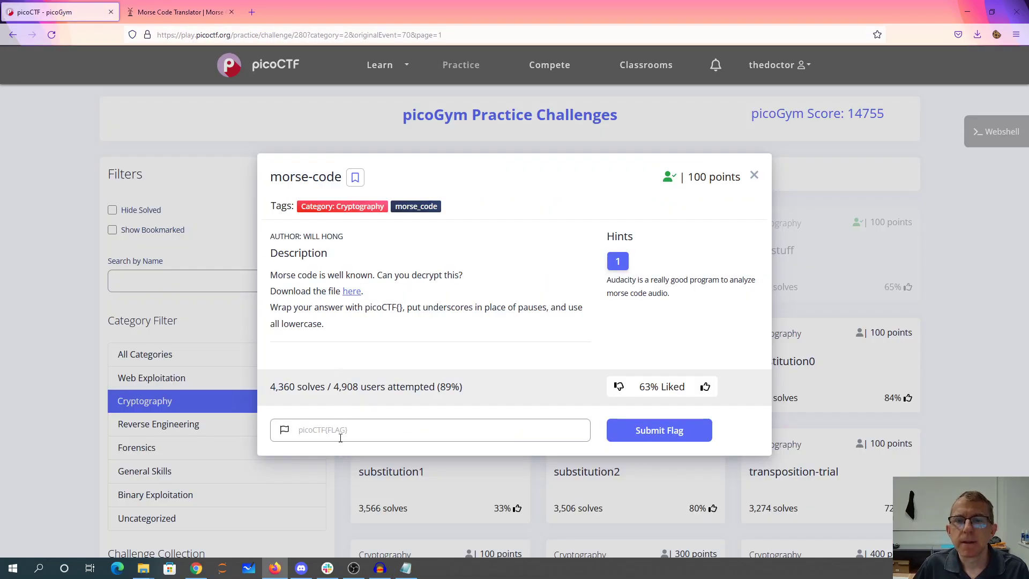
Submit the flag picoCTF{wh47_h47h_90d_w20u9h7}, pasting the decode between the braces.
{"action": "left_click", "coordinate": [341, 431]}
{"action": "type", "text": "picoC"}
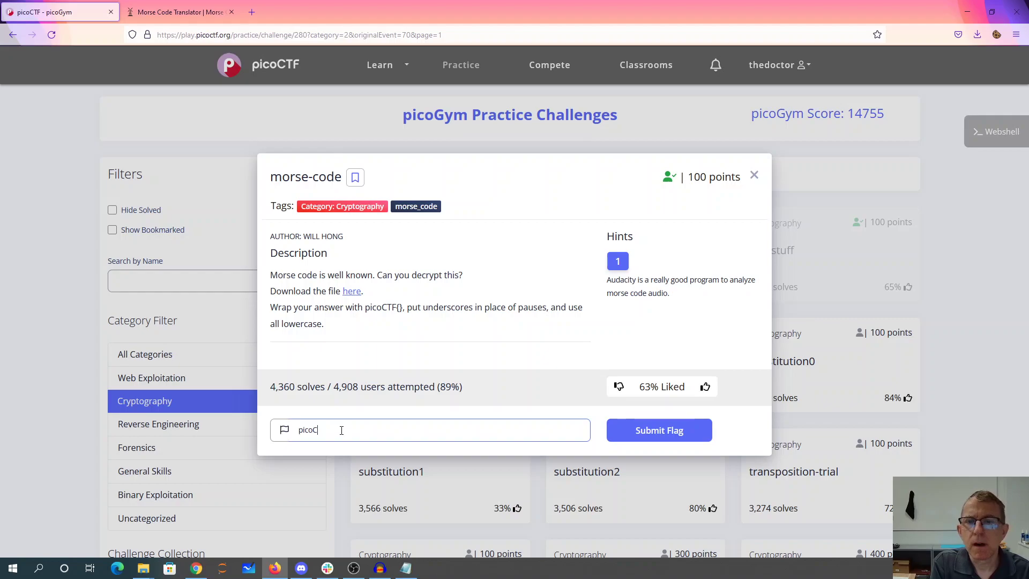
{"action": "type", "text": "TF{"}
{"action": "key", "text": "ctrl+v"}
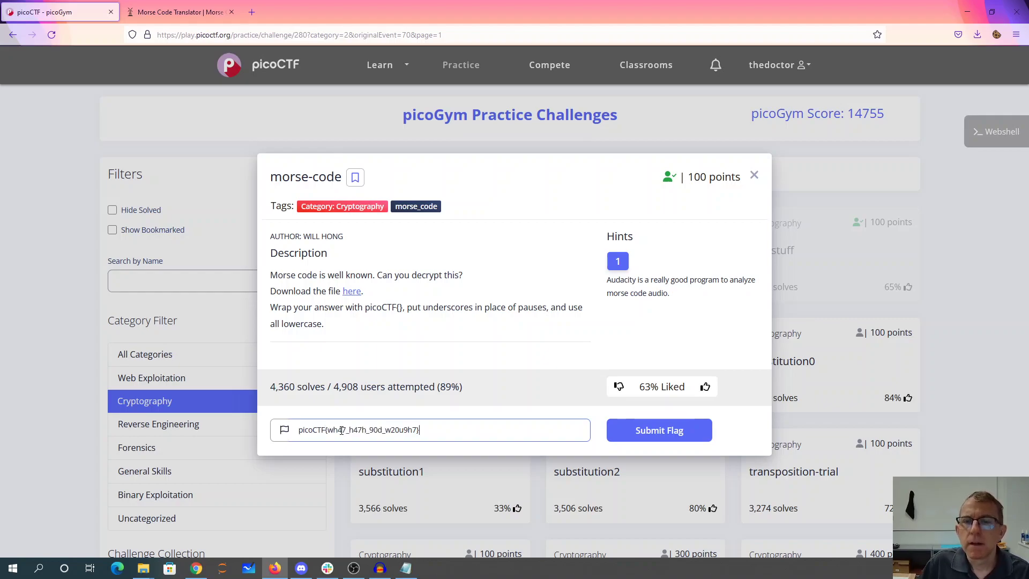
{"action": "type", "text": "}"}
{"action": "left_click", "coordinate": [631, 425]}
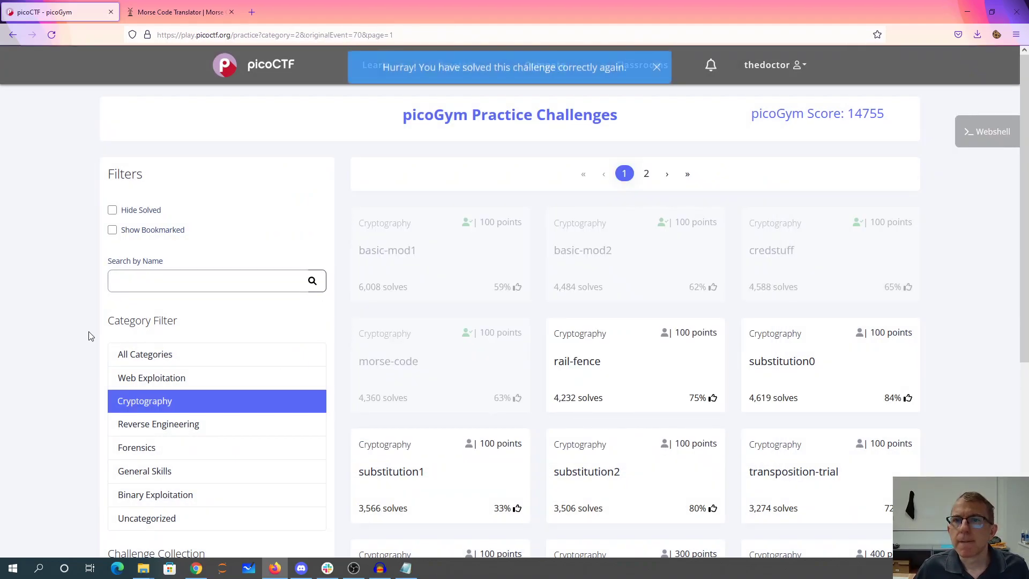